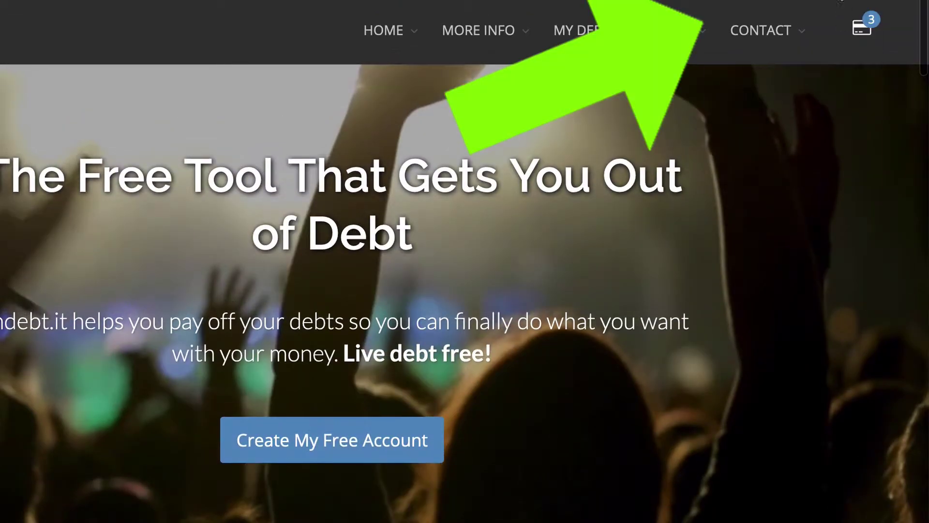
Open the account settings and look over the My Account page and its navigation sections.
{"action": "left_click", "coordinate": [826, 34]}
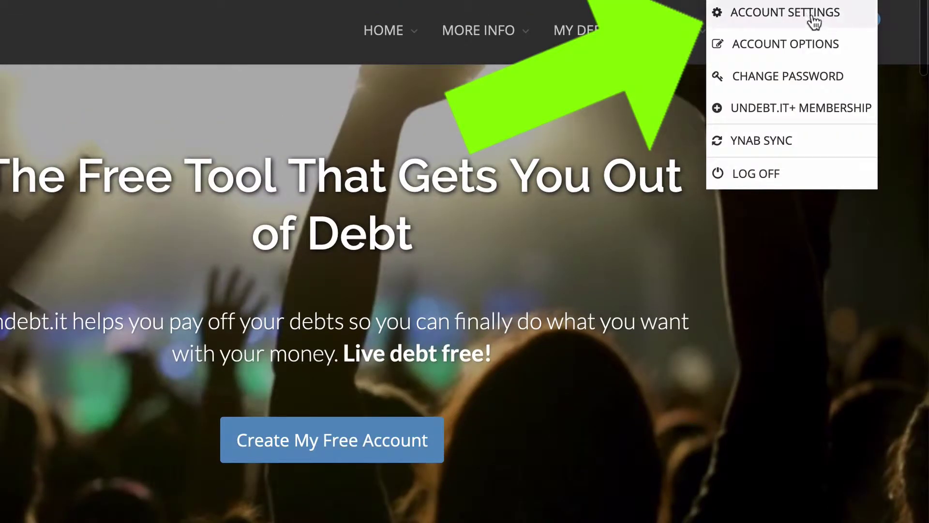
{"action": "left_click", "coordinate": [823, 18]}
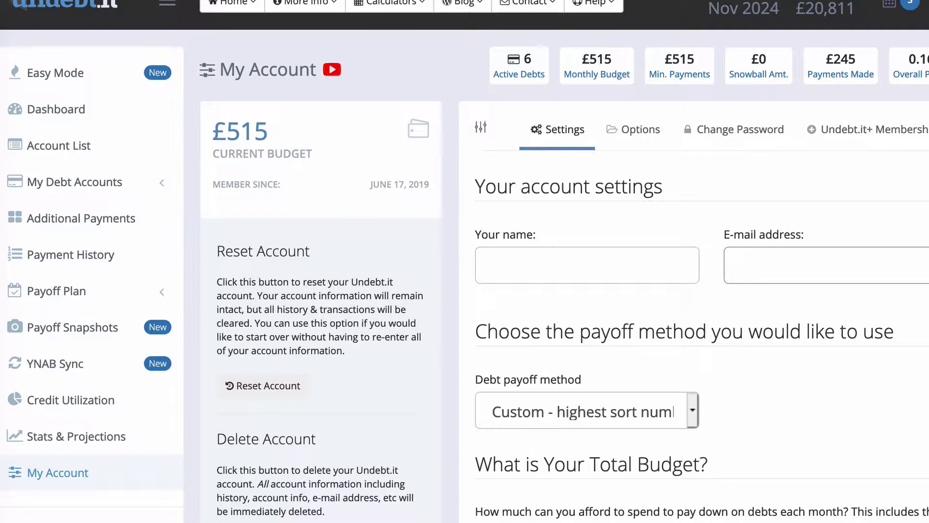
{"action": "left_click", "coordinate": [928, 8]}
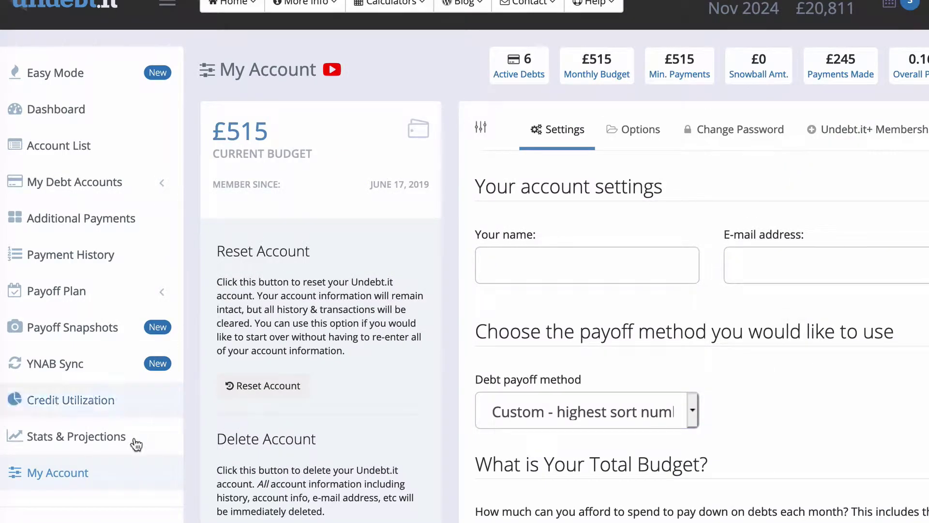
{"action": "scroll", "coordinate": [135, 441], "scroll_direction": "down", "scroll_amount": 3}
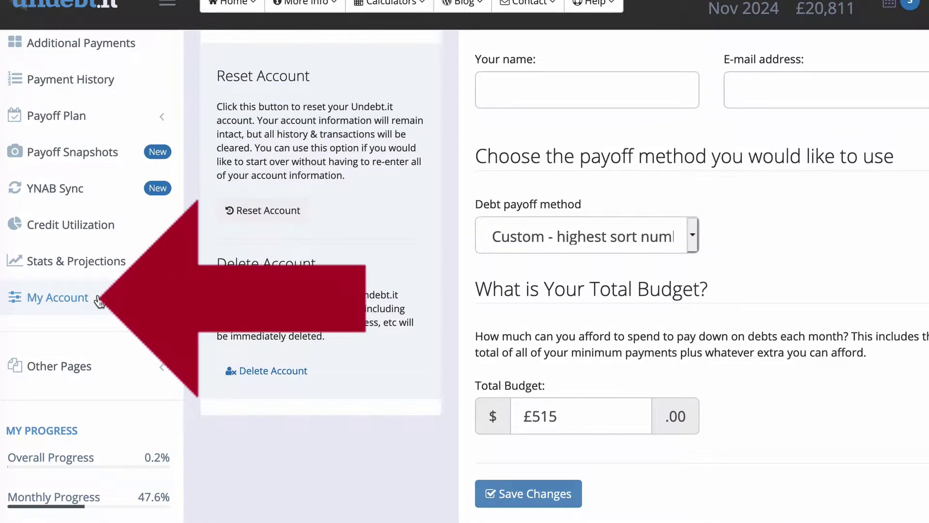
{"action": "scroll", "coordinate": [282, 315], "scroll_direction": "up", "scroll_amount": 3}
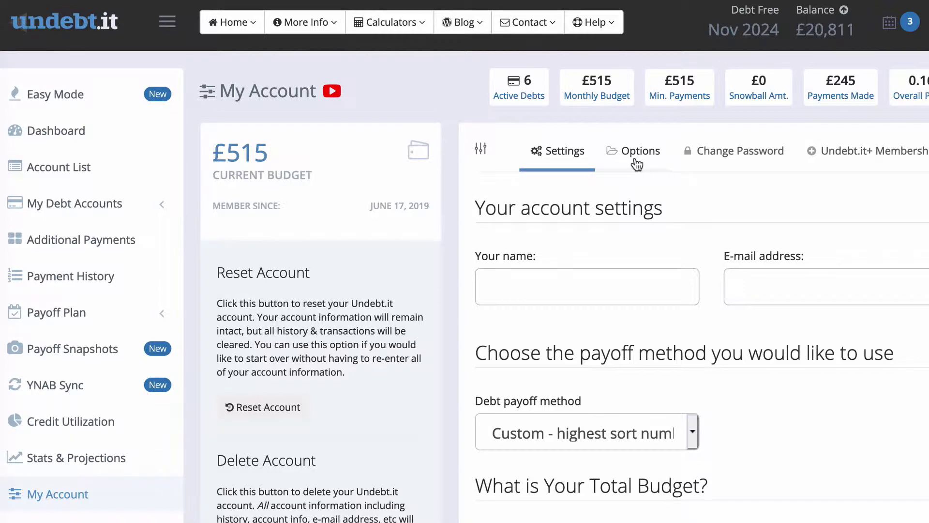
Review the available debt payoff methods and the total budget setting, leaving the payoff method as it is.
{"action": "scroll", "coordinate": [636, 164], "scroll_direction": "down", "scroll_amount": 5}
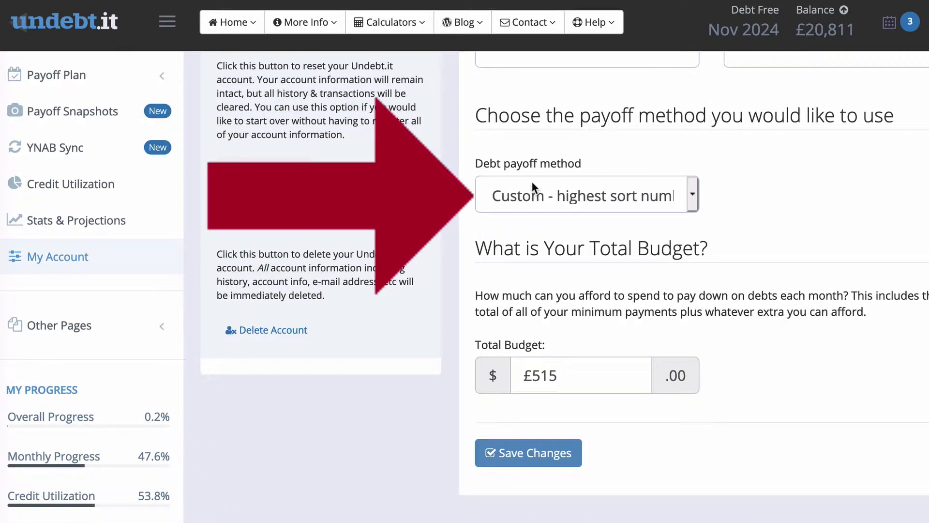
{"action": "left_click", "coordinate": [691, 195]}
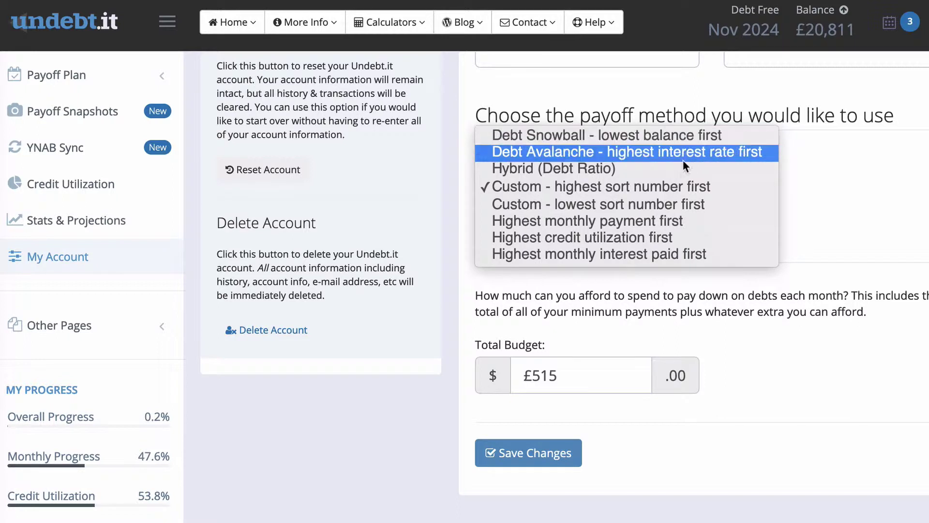
{"action": "left_click", "coordinate": [812, 212]}
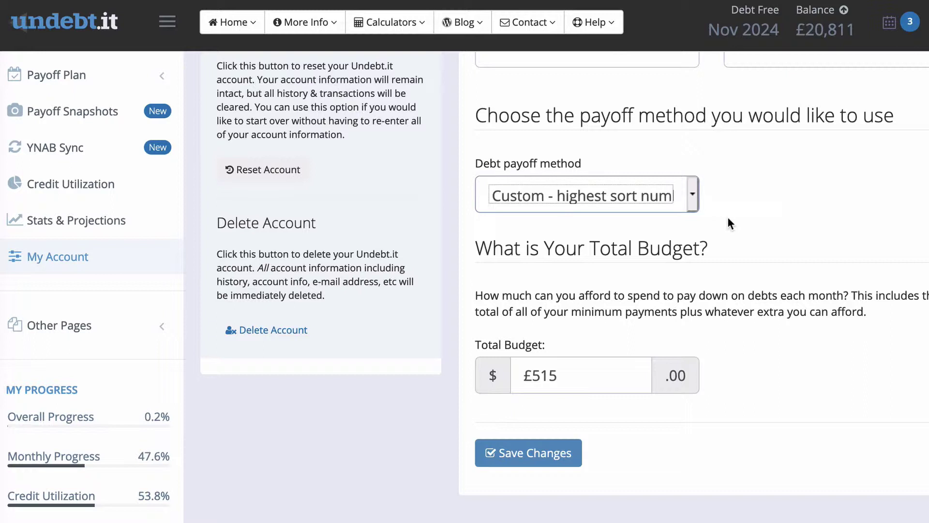
{"action": "scroll", "coordinate": [727, 216], "scroll_direction": "down", "scroll_amount": 3}
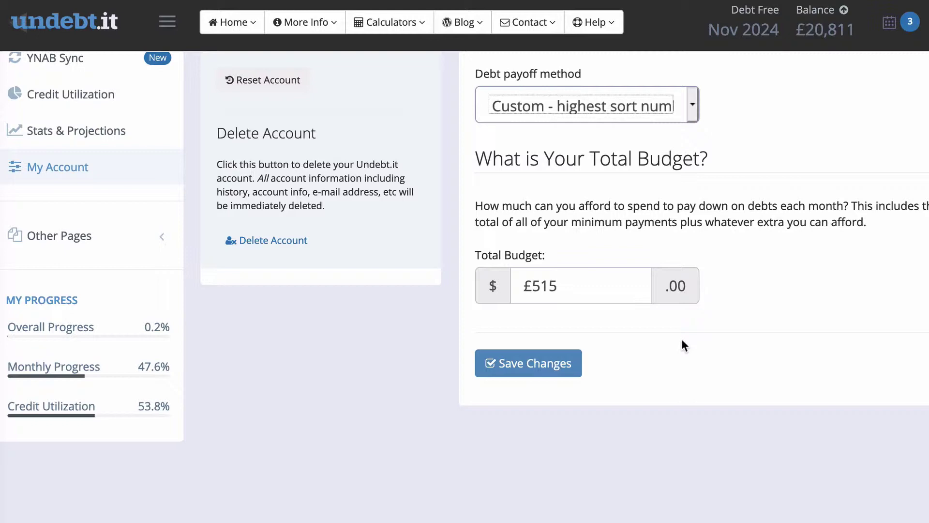
Open the account options and browse the currency locale list, keeping English (United Kingdom).
{"action": "scroll", "coordinate": [681, 338], "scroll_direction": "up", "scroll_amount": 10}
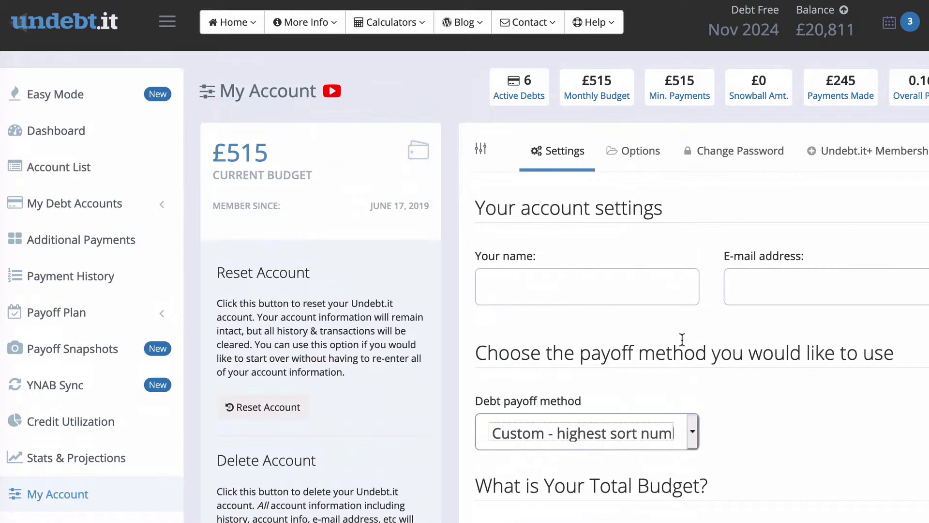
{"action": "left_click", "coordinate": [641, 151]}
{"action": "scroll", "coordinate": [648, 233], "scroll_direction": "down", "scroll_amount": 4}
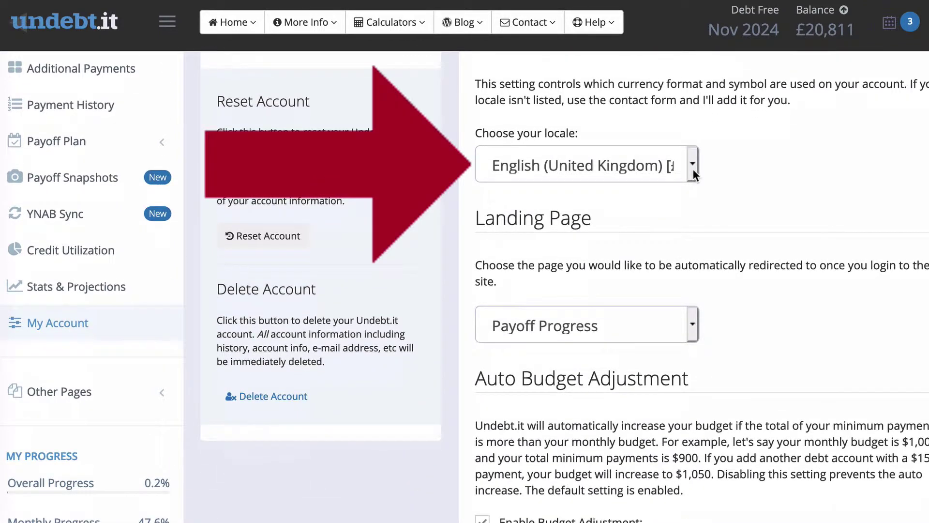
{"action": "left_click", "coordinate": [692, 169]}
{"action": "scroll", "coordinate": [690, 336], "scroll_direction": "down", "scroll_amount": 1}
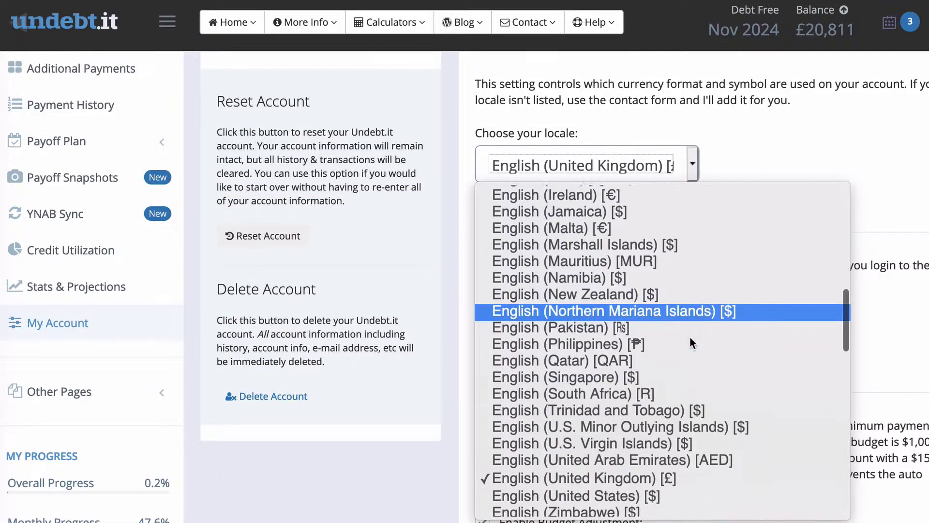
{"action": "scroll", "coordinate": [690, 338], "scroll_direction": "down", "scroll_amount": 2}
{"action": "scroll", "coordinate": [690, 338], "scroll_direction": "up", "scroll_amount": 5}
{"action": "scroll", "coordinate": [690, 338], "scroll_direction": "down", "scroll_amount": 2}
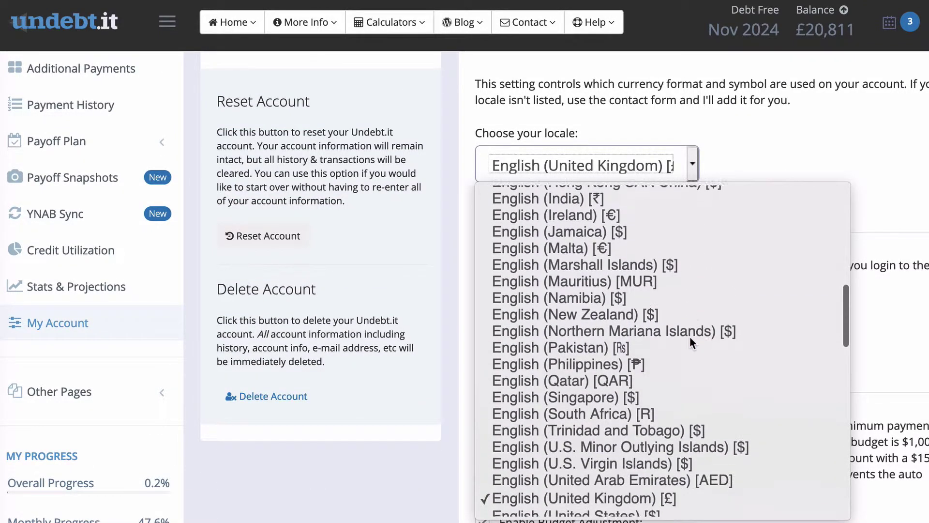
{"action": "scroll", "coordinate": [695, 181], "scroll_direction": "up", "scroll_amount": 1}
{"action": "scroll", "coordinate": [702, 253], "scroll_direction": "up", "scroll_amount": 5}
{"action": "scroll", "coordinate": [700, 252], "scroll_direction": "down", "scroll_amount": 1}
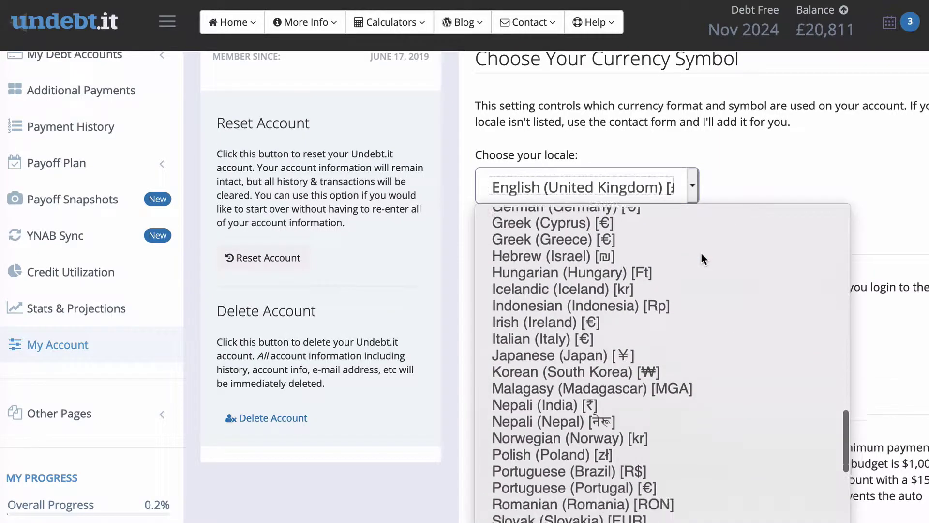
{"action": "scroll", "coordinate": [700, 252], "scroll_direction": "up", "scroll_amount": 10}
{"action": "scroll", "coordinate": [700, 252], "scroll_direction": "up", "scroll_amount": 1}
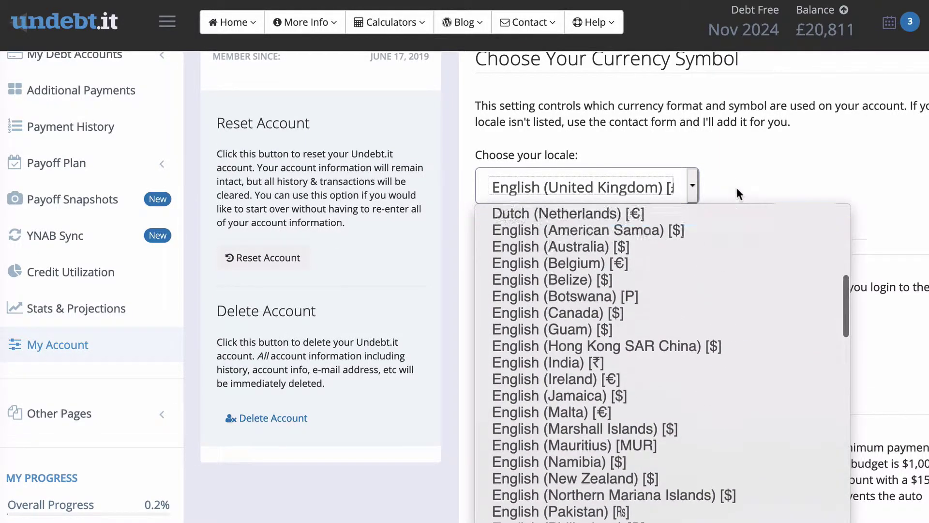
{"action": "left_click", "coordinate": [737, 180]}
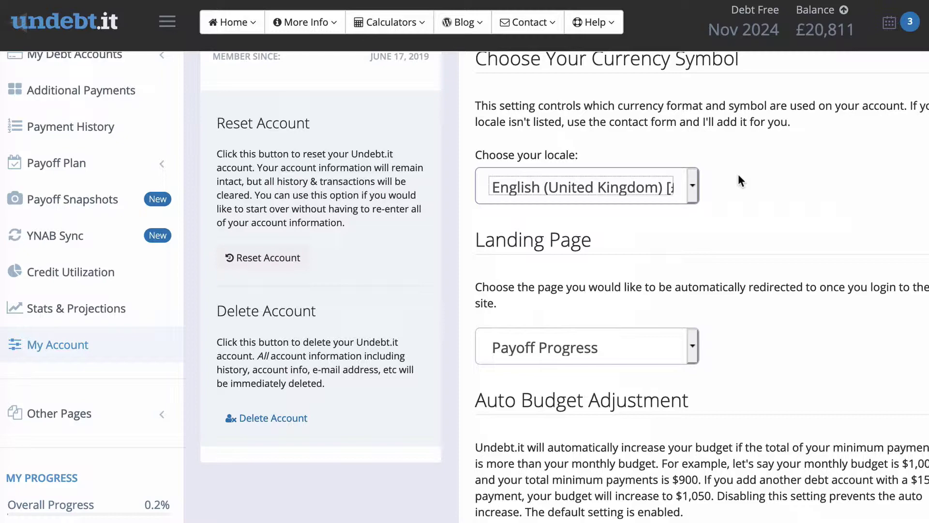
{"action": "left_click", "coordinate": [694, 185]}
{"action": "scroll", "coordinate": [633, 330], "scroll_direction": "down", "scroll_amount": 10}
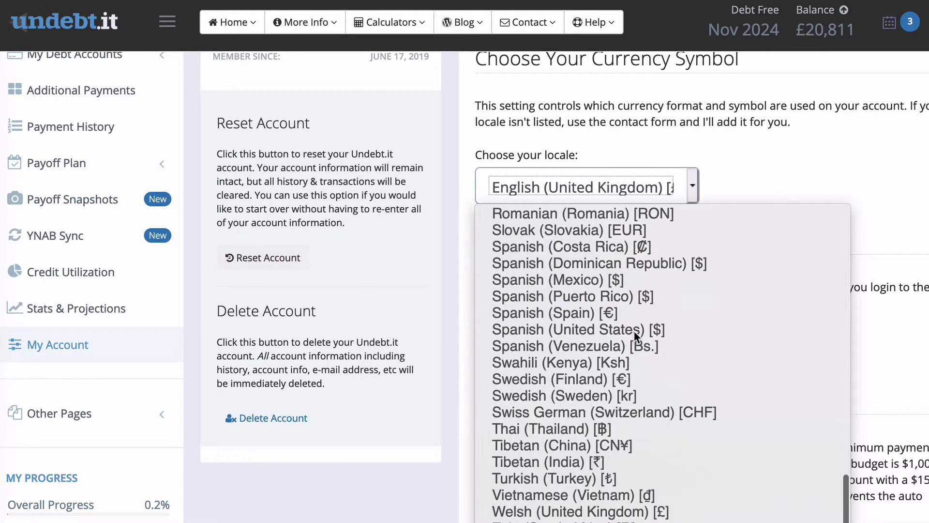
{"action": "scroll", "coordinate": [634, 330], "scroll_direction": "up", "scroll_amount": 7}
{"action": "left_click", "coordinate": [751, 162]}
Check the landing page choices, keeping Payoff Progress, and look through the remaining account options.
{"action": "scroll", "coordinate": [750, 269], "scroll_direction": "down", "scroll_amount": 3}
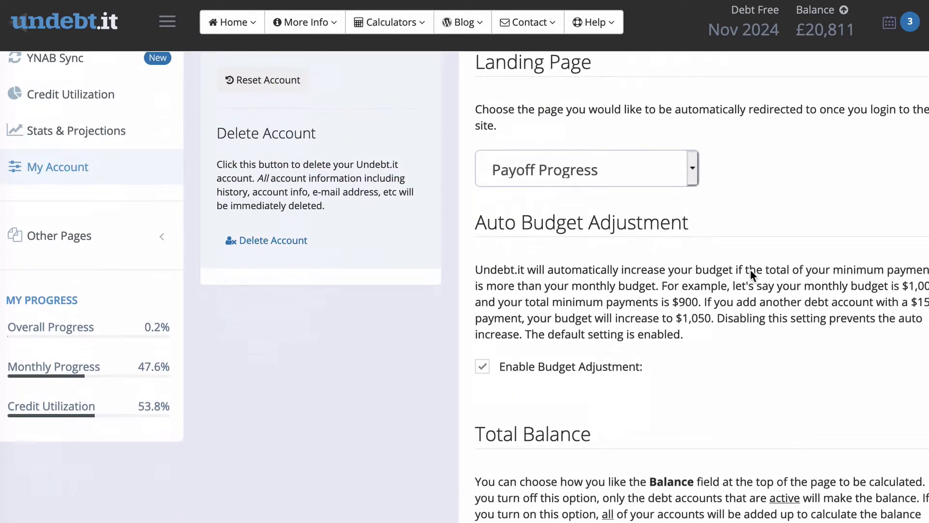
{"action": "left_click", "coordinate": [692, 164]}
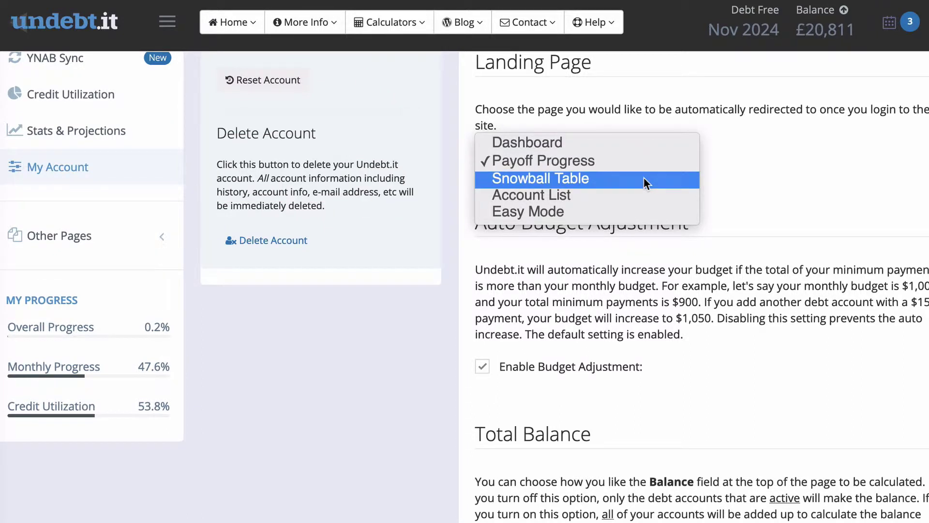
{"action": "left_click", "coordinate": [751, 198]}
{"action": "scroll", "coordinate": [750, 198], "scroll_direction": "down", "scroll_amount": 5}
{"action": "scroll", "coordinate": [750, 198], "scroll_direction": "up", "scroll_amount": 8}
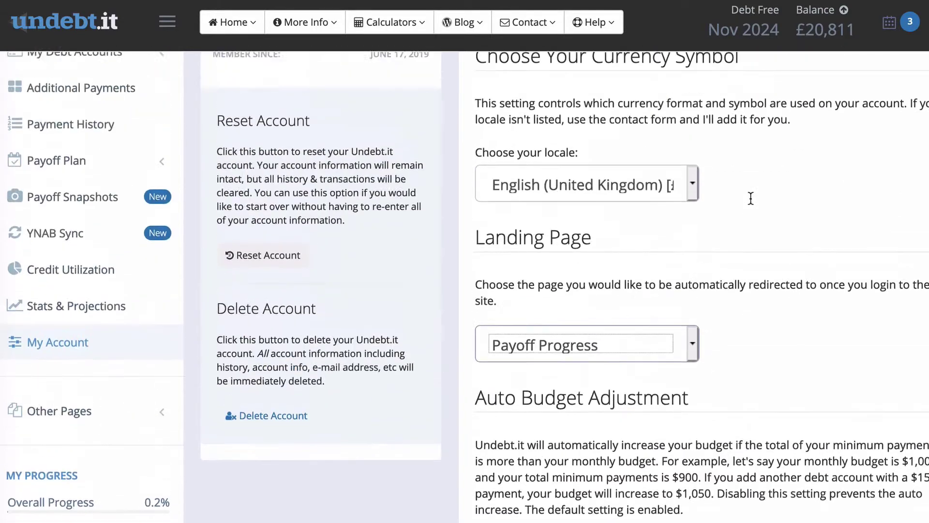
{"action": "scroll", "coordinate": [750, 198], "scroll_direction": "up", "scroll_amount": 3}
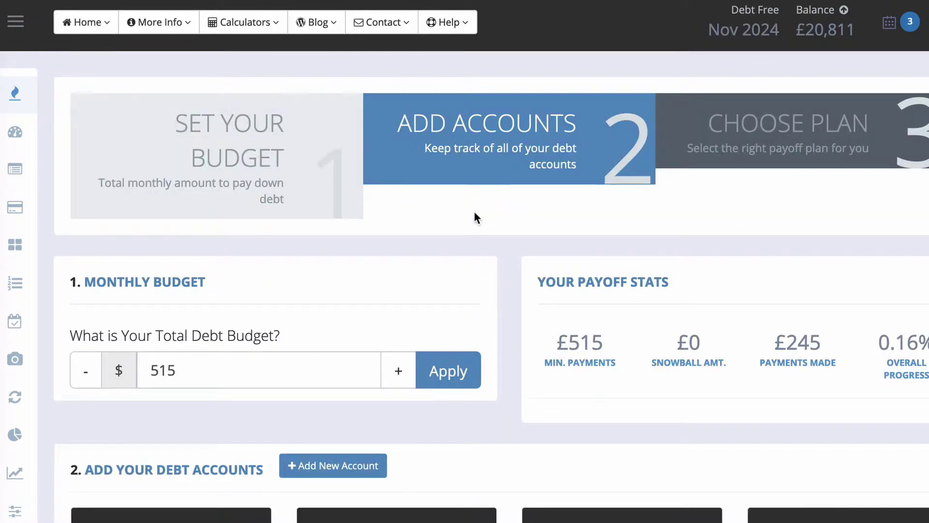
Expand the navigation sidebar to view the section names, and collapse it again.
{"action": "left_click", "coordinate": [16, 23]}
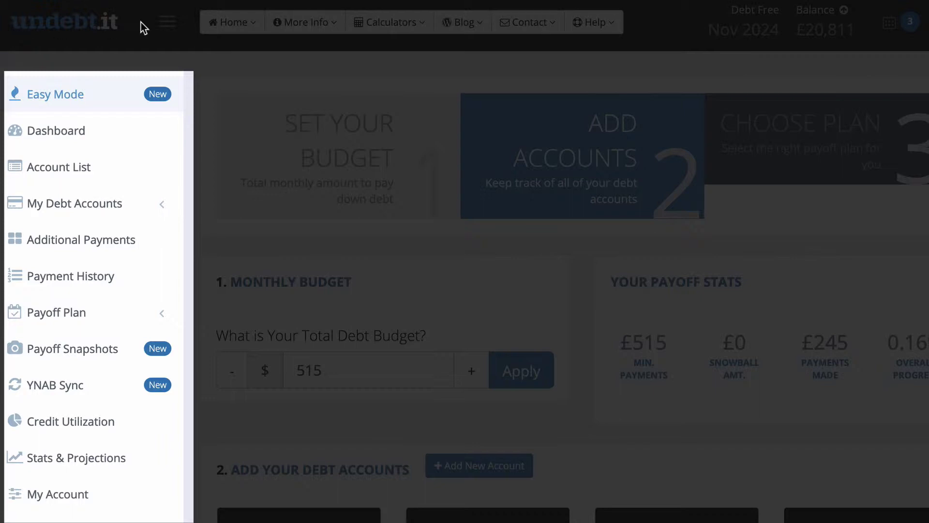
{"action": "left_click", "coordinate": [173, 26]}
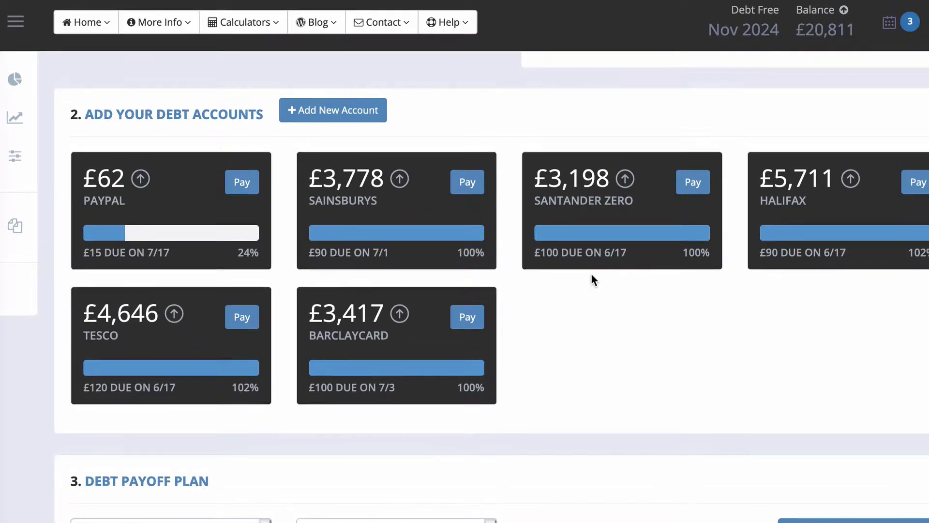
Open the form for a new debt account, go through its nickname, balance, minimum payment and interest rate fields, and cancel it.
{"action": "left_click", "coordinate": [347, 115]}
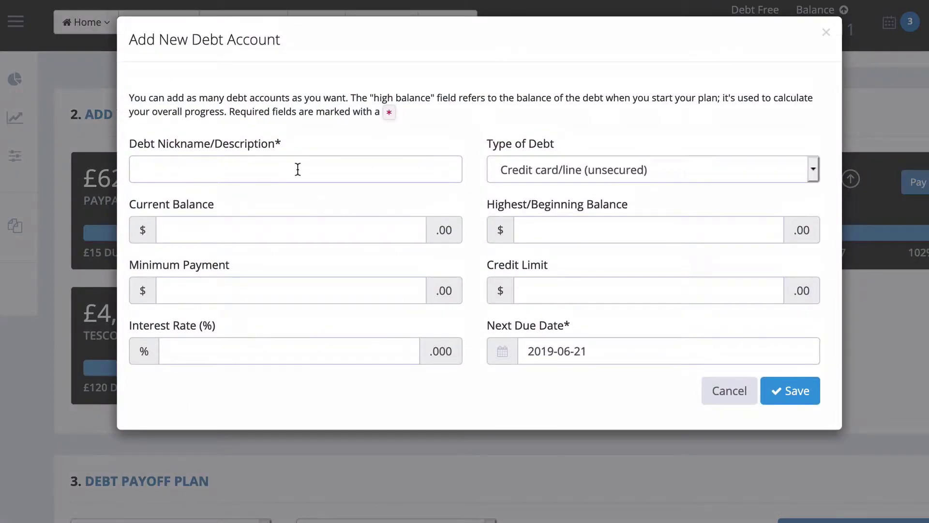
{"action": "left_click", "coordinate": [298, 169]}
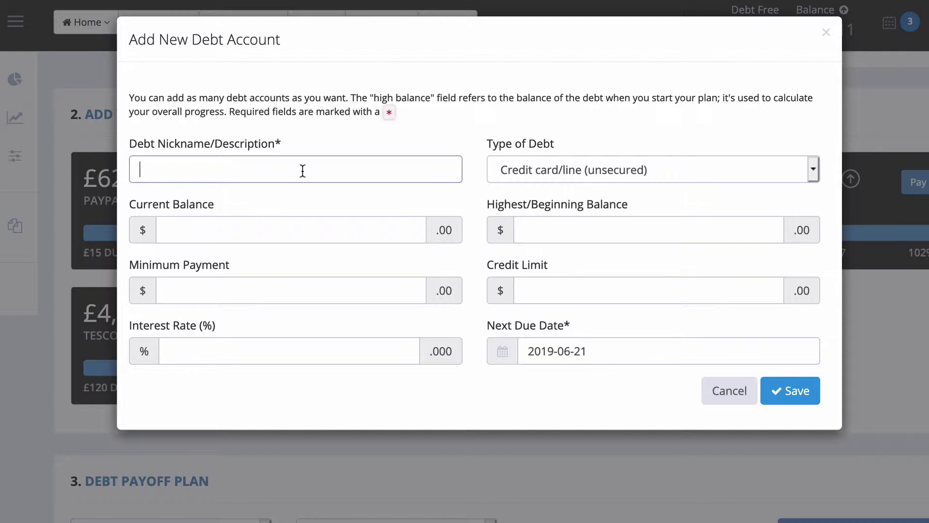
{"action": "left_click", "coordinate": [295, 231]}
{"action": "left_click", "coordinate": [298, 289]}
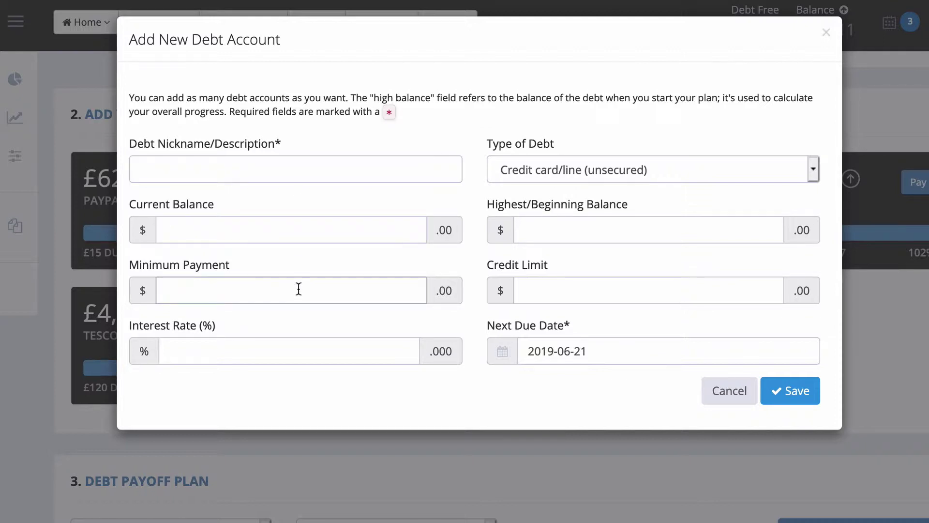
{"action": "left_click", "coordinate": [303, 353]}
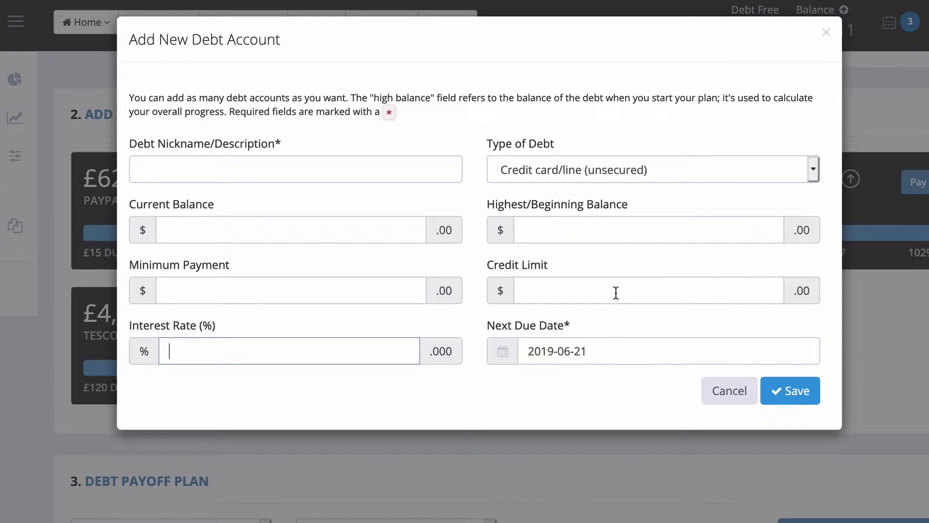
{"action": "scroll", "coordinate": [692, 334], "scroll_direction": "up", "scroll_amount": 2}
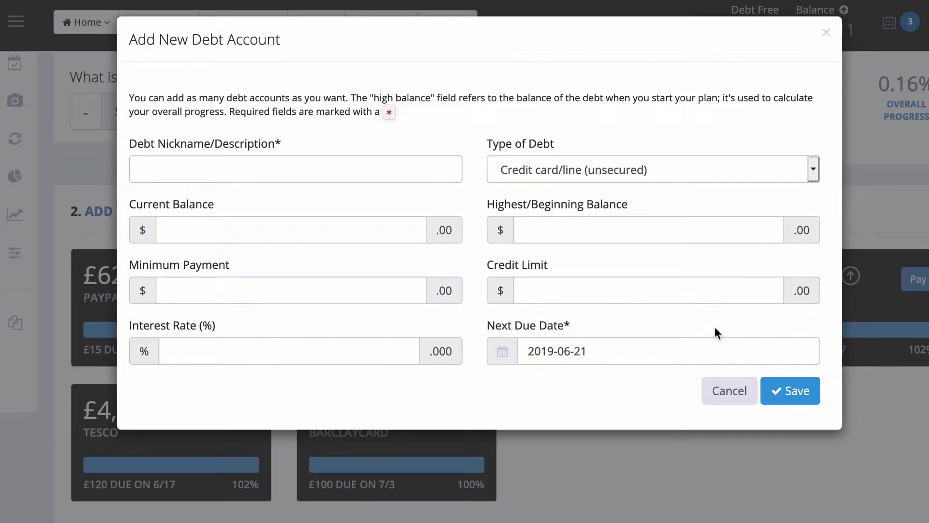
{"action": "left_click", "coordinate": [730, 391]}
Set the debt payoff plan's method to Debt Snowball - lowest balance first.
{"action": "scroll", "coordinate": [515, 263], "scroll_direction": "down", "scroll_amount": 8}
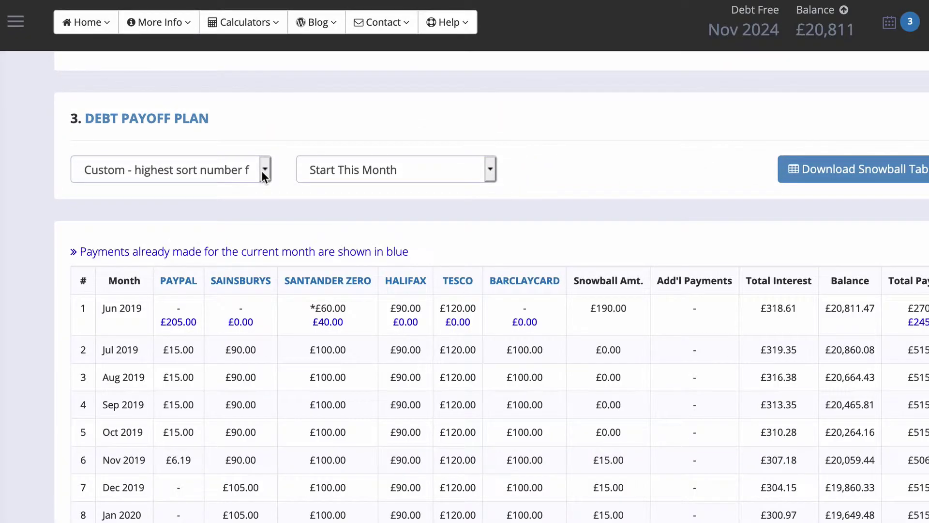
{"action": "left_click", "coordinate": [264, 170]}
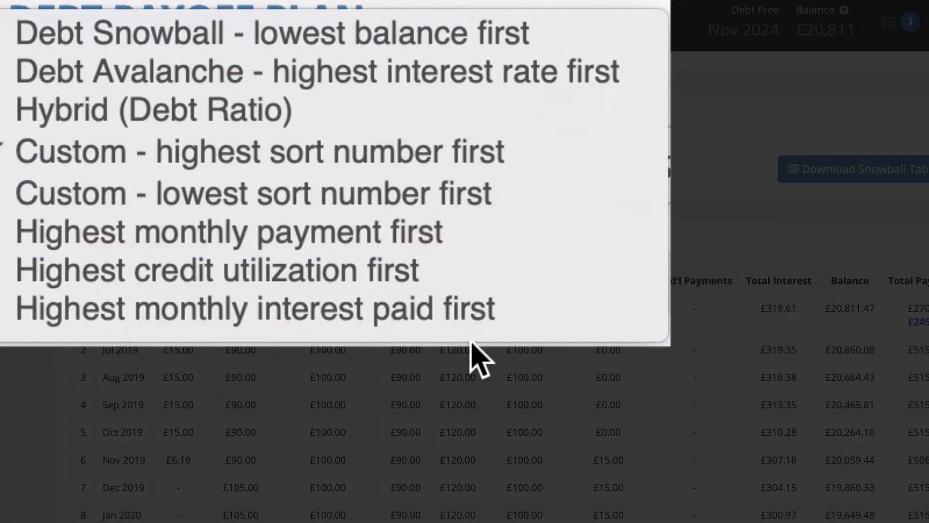
{"action": "left_click", "coordinate": [529, 40]}
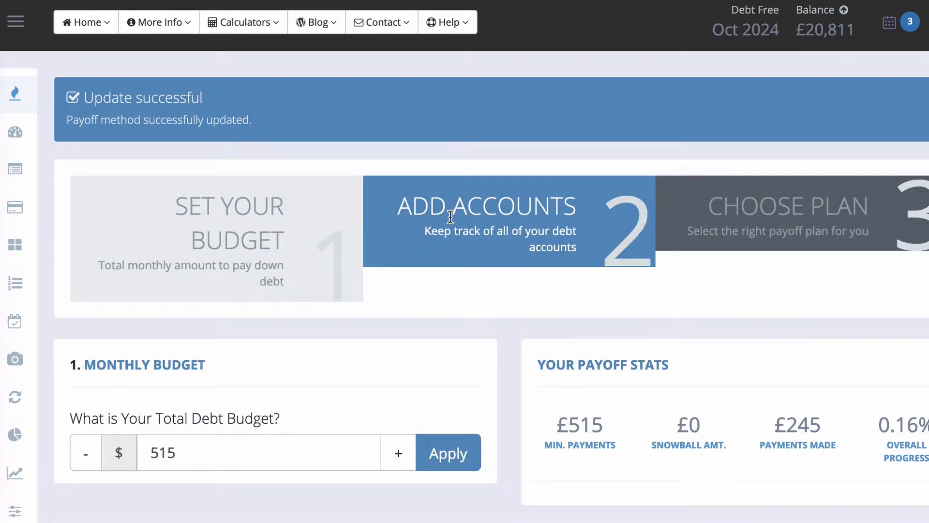
Examine the month-by-month payoff table for the debt snowball plan, keeping the selected payoff method.
{"action": "scroll", "coordinate": [449, 216], "scroll_direction": "down", "scroll_amount": 8}
{"action": "scroll", "coordinate": [449, 216], "scroll_direction": "up", "scroll_amount": 8}
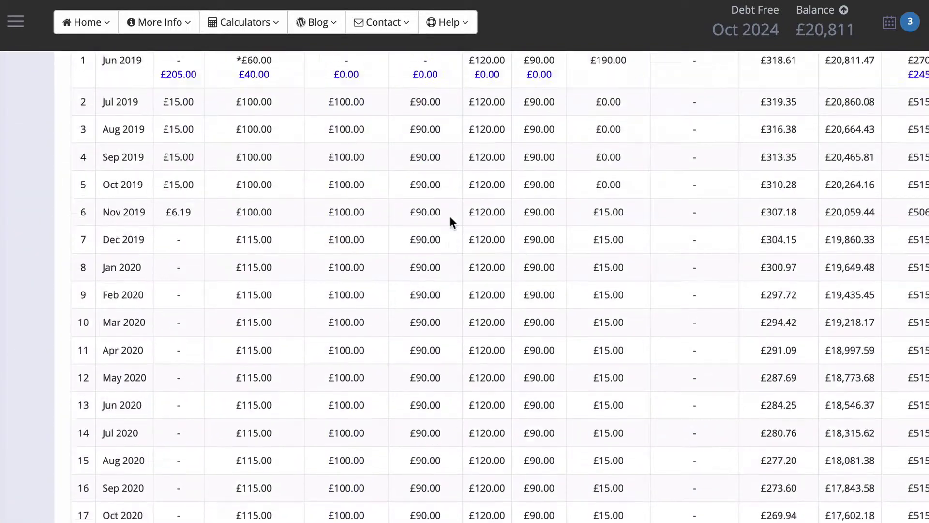
{"action": "scroll", "coordinate": [449, 215], "scroll_direction": "down", "scroll_amount": 2}
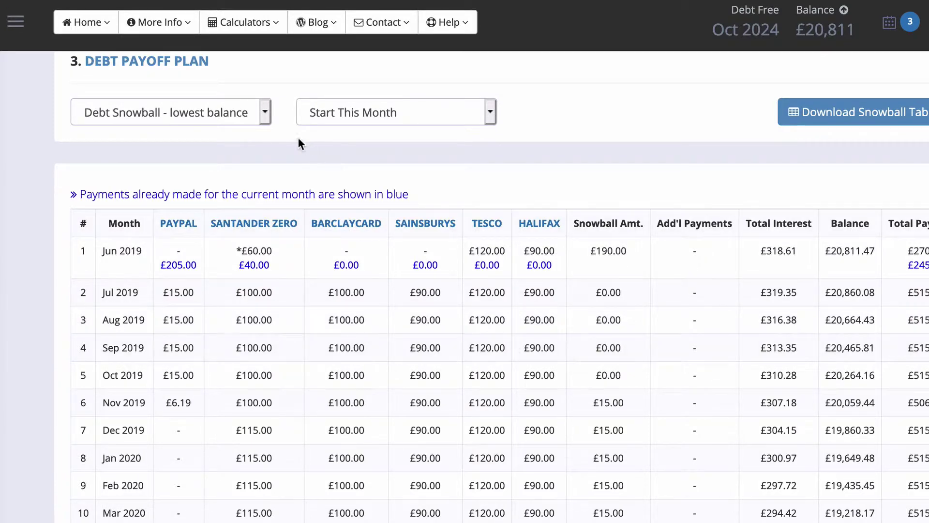
{"action": "left_click", "coordinate": [266, 115]}
{"action": "left_click", "coordinate": [268, 116]}
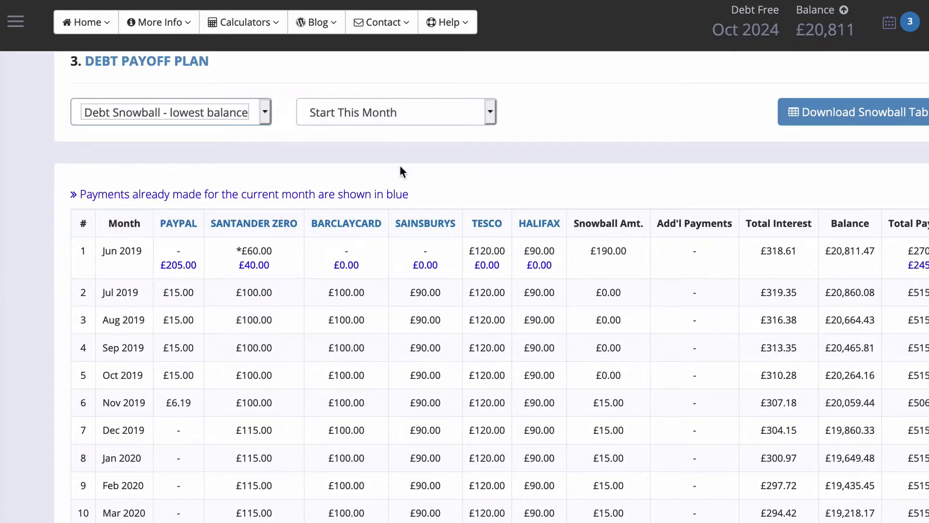
{"action": "scroll", "coordinate": [399, 164], "scroll_direction": "down", "scroll_amount": 1}
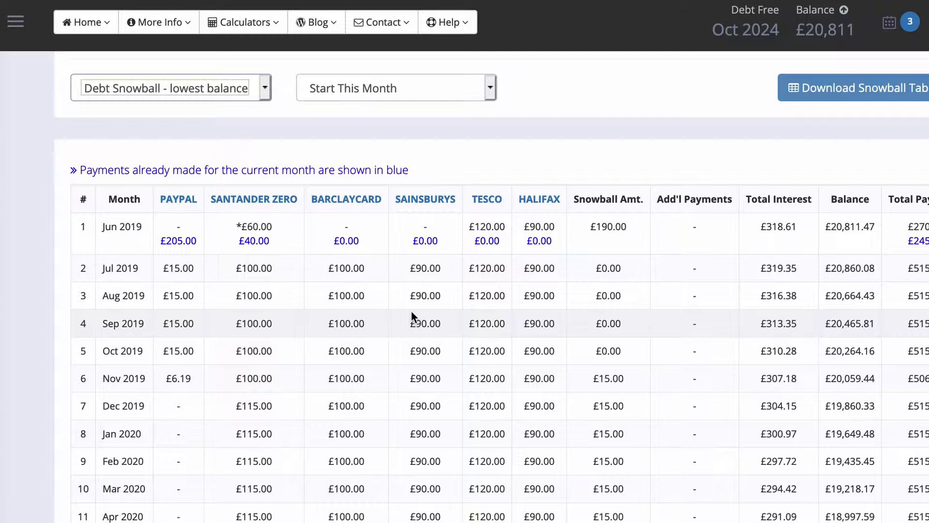
Review the payoff methods available for the debt payoff plan, keeping Debt Snowball - lowest balance first.
{"action": "scroll", "coordinate": [411, 310], "scroll_direction": "up", "scroll_amount": 1}
{"action": "left_click", "coordinate": [264, 150]}
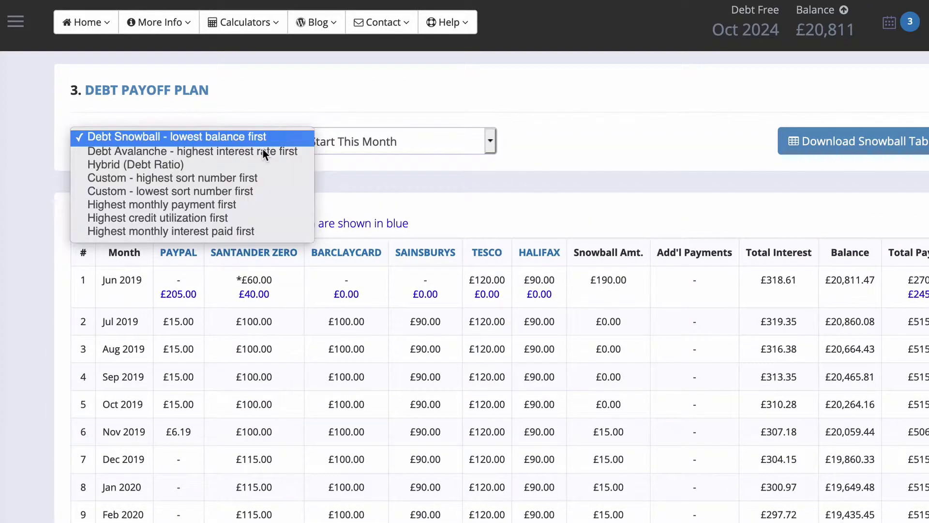
{"action": "left_click", "coordinate": [373, 187]}
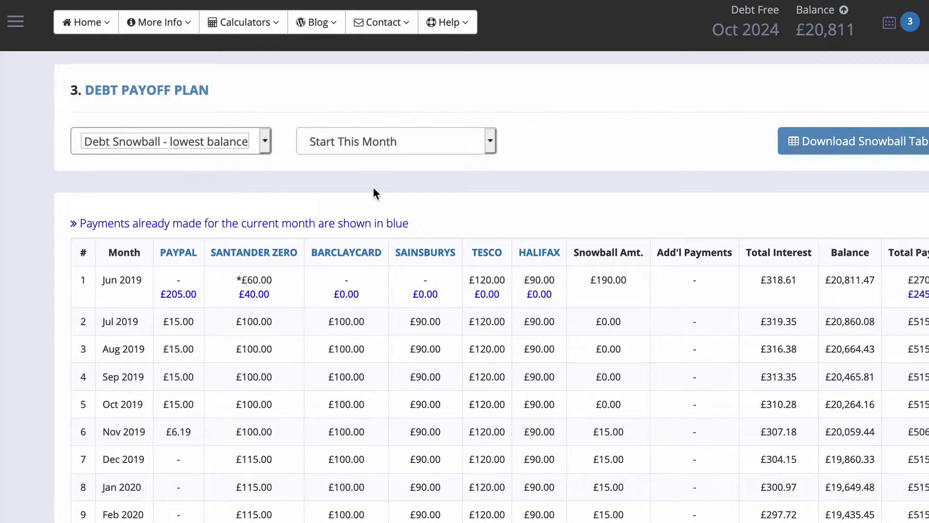
Examine the payoff table's early months, comparing the PayPal and Santander Zero payments around December 2019.
{"action": "scroll", "coordinate": [373, 187], "scroll_direction": "down", "scroll_amount": 5}
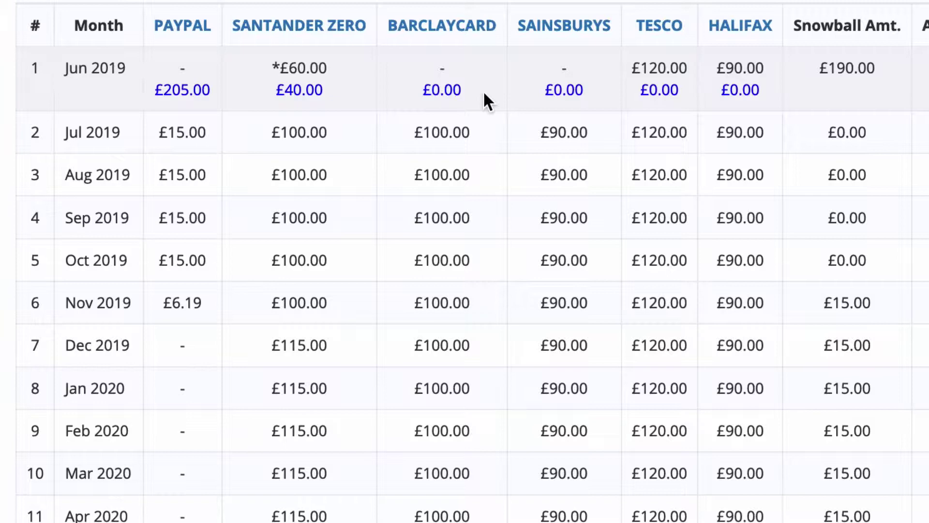
{"action": "scroll", "coordinate": [461, 90], "scroll_direction": "down", "scroll_amount": 1}
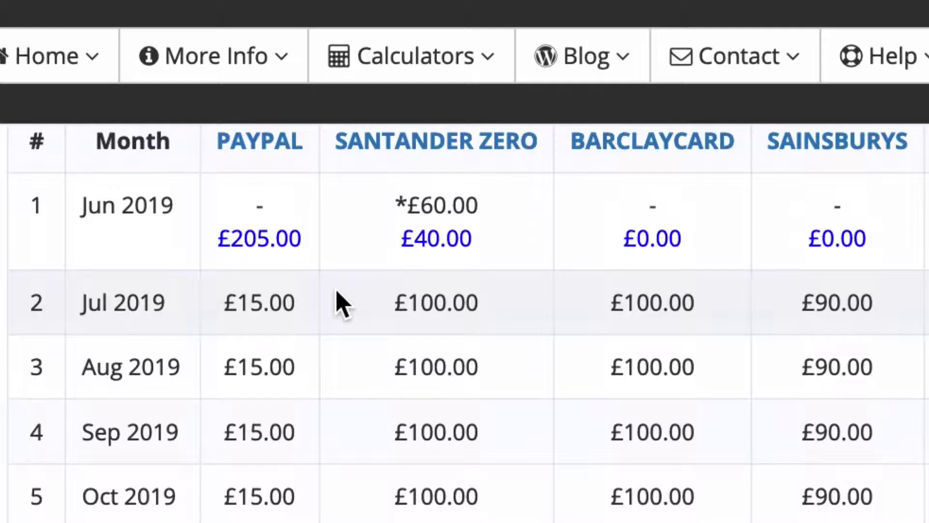
{"action": "scroll", "coordinate": [230, 111], "scroll_direction": "down", "scroll_amount": 5}
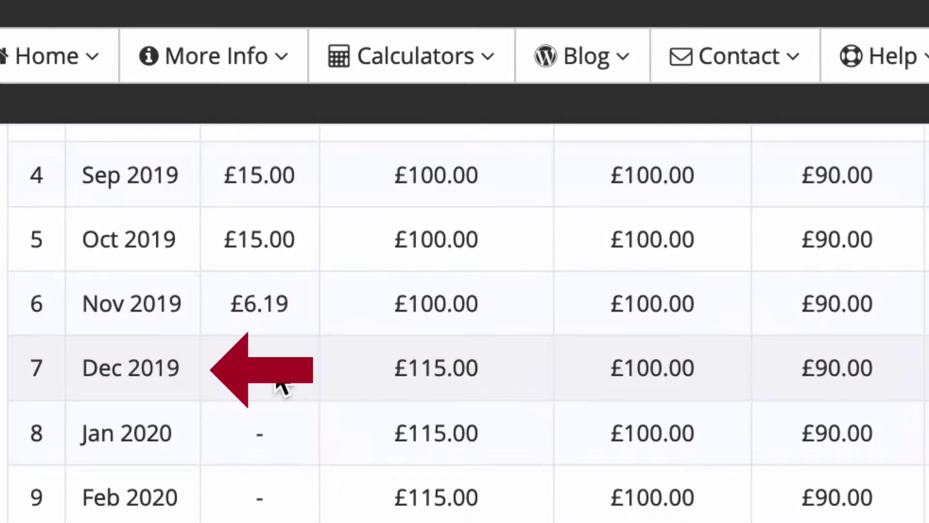
{"action": "scroll", "coordinate": [282, 373], "scroll_direction": "up", "scroll_amount": 6}
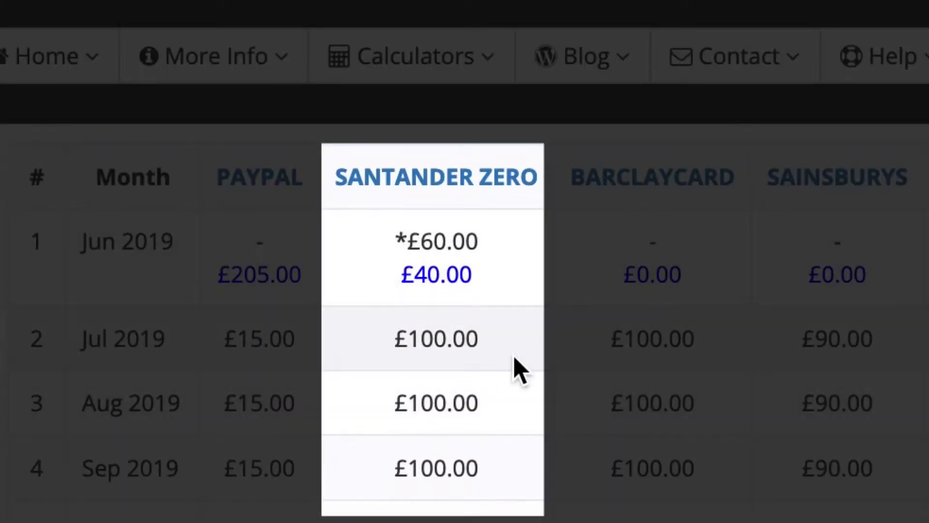
{"action": "scroll", "coordinate": [514, 369], "scroll_direction": "down", "scroll_amount": 2}
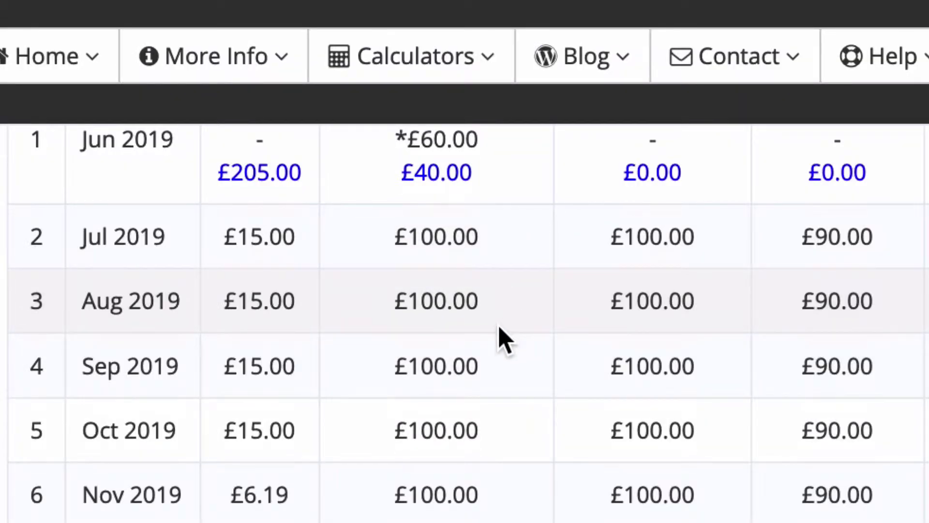
{"action": "scroll", "coordinate": [304, 332], "scroll_direction": "down", "scroll_amount": 4}
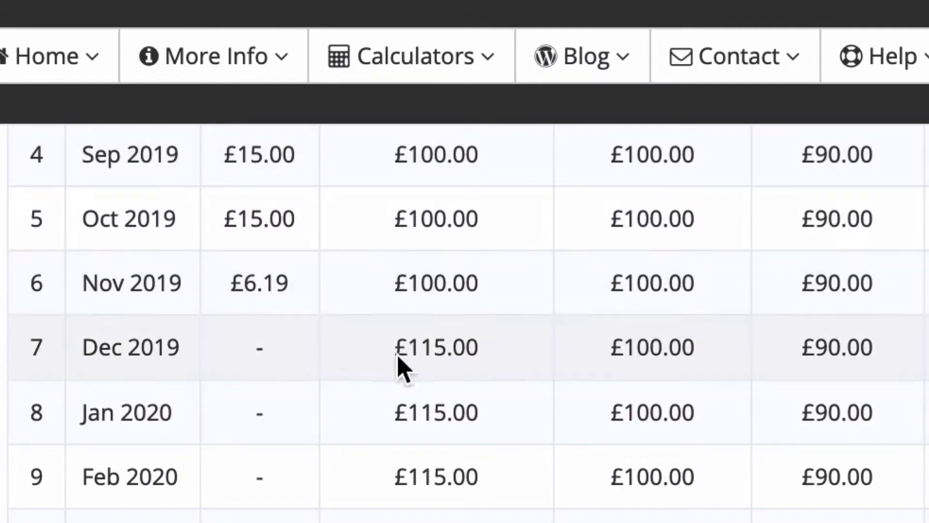
{"action": "scroll", "coordinate": [501, 375], "scroll_direction": "down", "scroll_amount": 3}
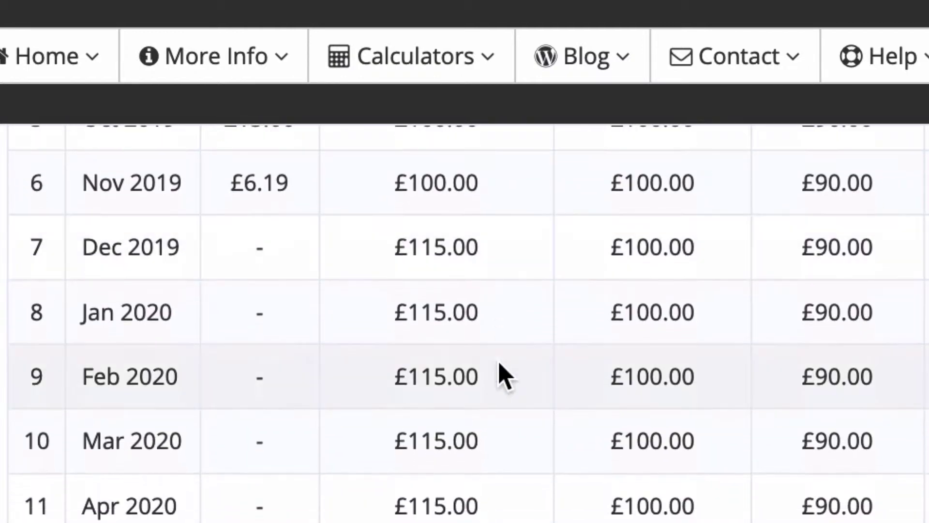
Follow the snowball payments from Santander Zero through the remaining debts down to the payoff table's final month.
{"action": "scroll", "coordinate": [487, 254], "scroll_direction": "down", "scroll_amount": 10}
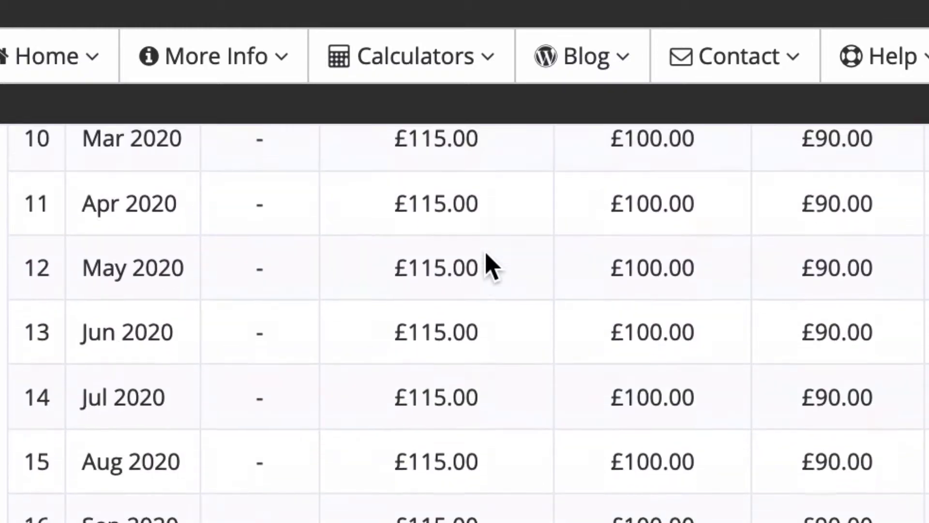
{"action": "scroll", "coordinate": [486, 255], "scroll_direction": "down", "scroll_amount": 12}
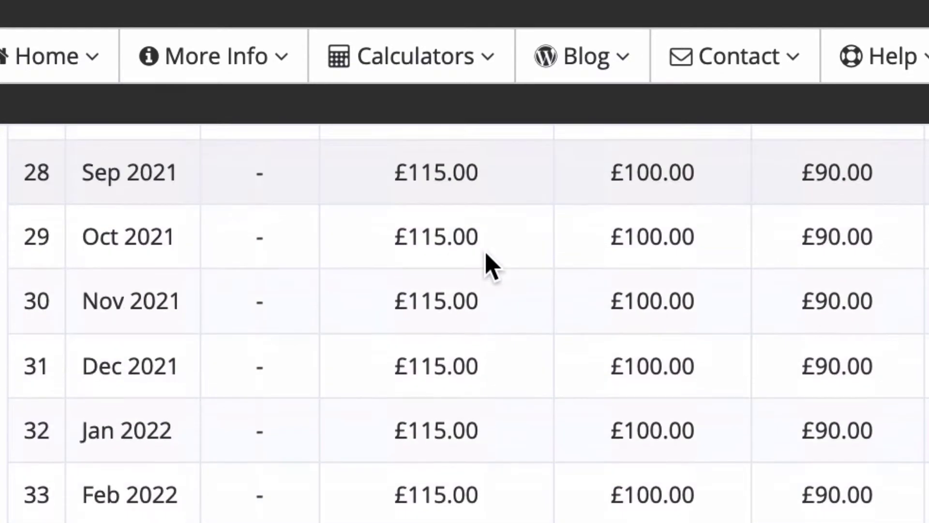
{"action": "scroll", "coordinate": [487, 255], "scroll_direction": "down", "scroll_amount": 3}
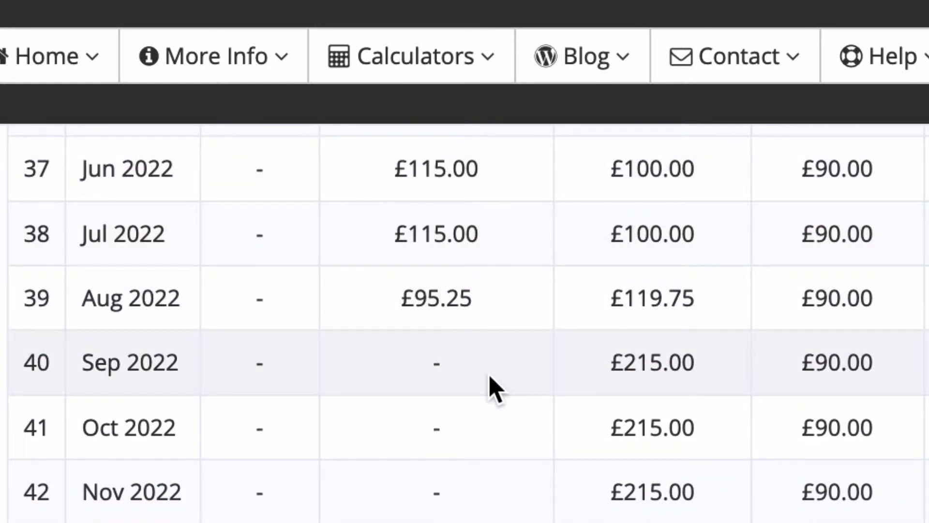
{"action": "scroll", "coordinate": [698, 371], "scroll_direction": "up", "scroll_amount": 1}
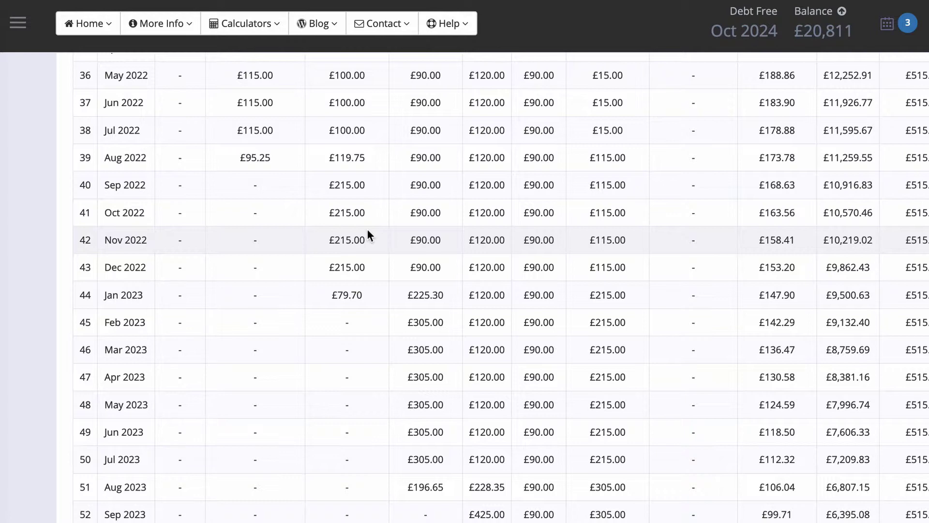
{"action": "scroll", "coordinate": [367, 231], "scroll_direction": "down", "scroll_amount": 5}
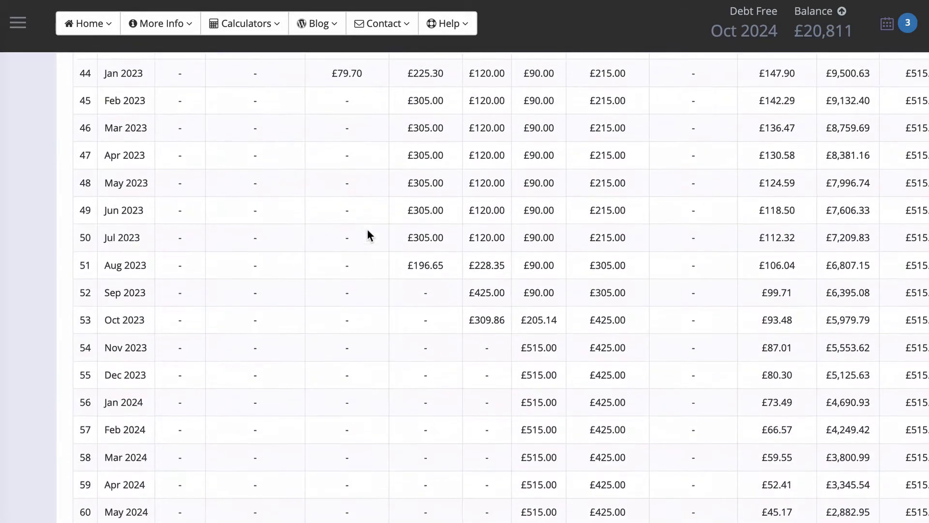
{"action": "scroll", "coordinate": [368, 231], "scroll_direction": "down", "scroll_amount": 6}
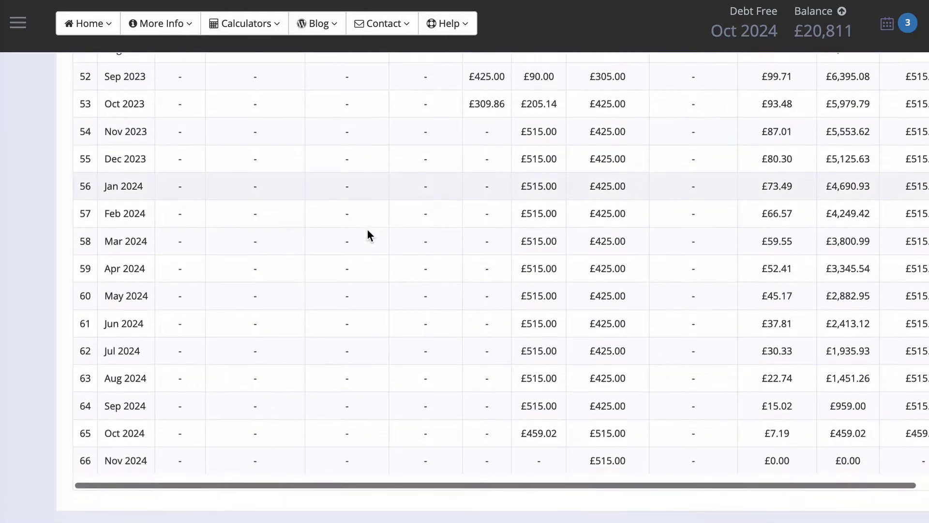
{"action": "scroll", "coordinate": [367, 229], "scroll_direction": "down", "scroll_amount": 1}
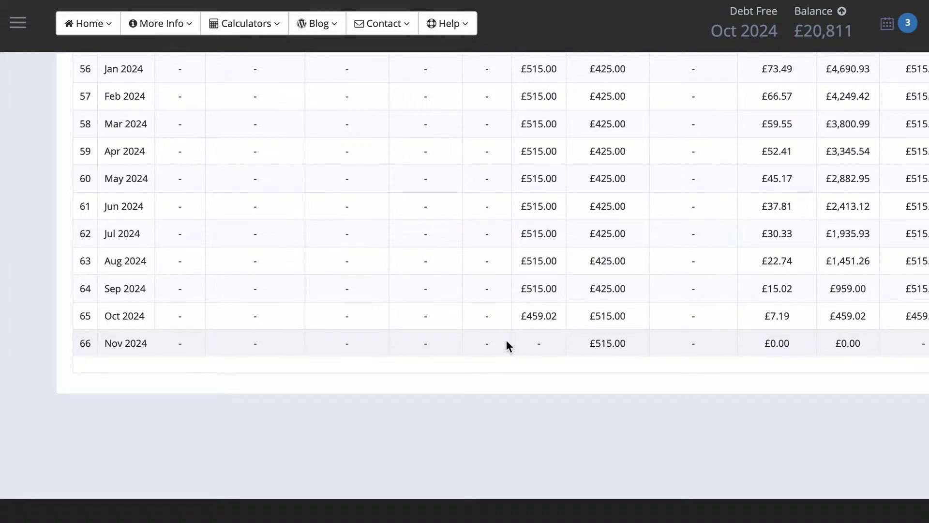
Go to the Dashboard and collapse its navigation sidebar.
{"action": "scroll", "coordinate": [506, 340], "scroll_direction": "up", "scroll_amount": 15}
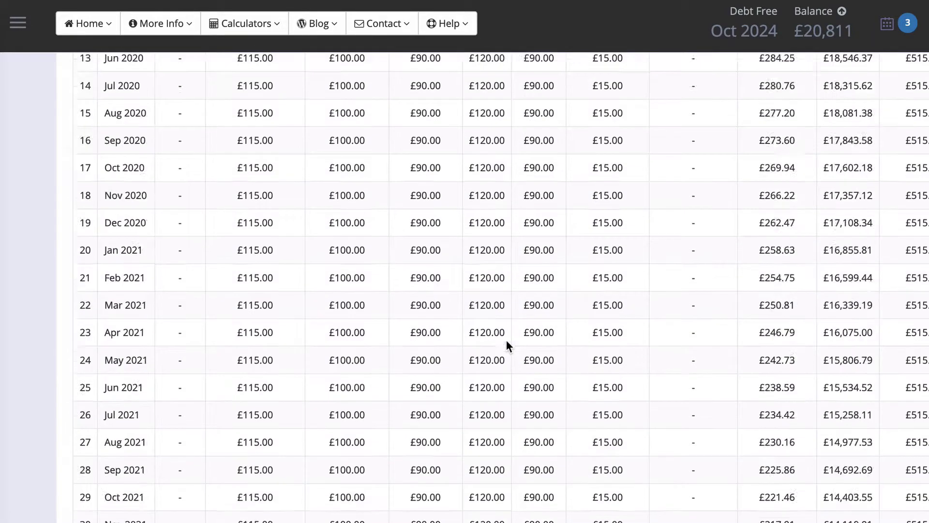
{"action": "scroll", "coordinate": [506, 339], "scroll_direction": "up", "scroll_amount": 8}
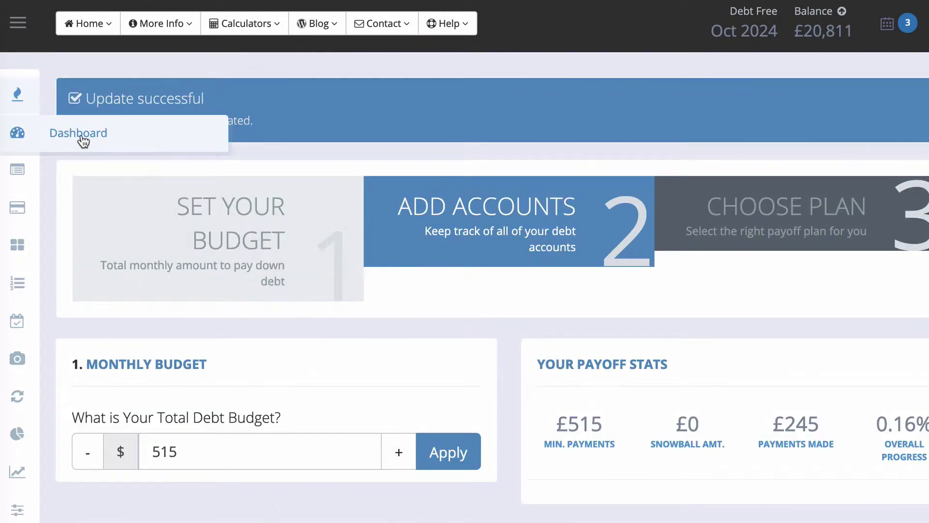
{"action": "left_click", "coordinate": [9, 132]}
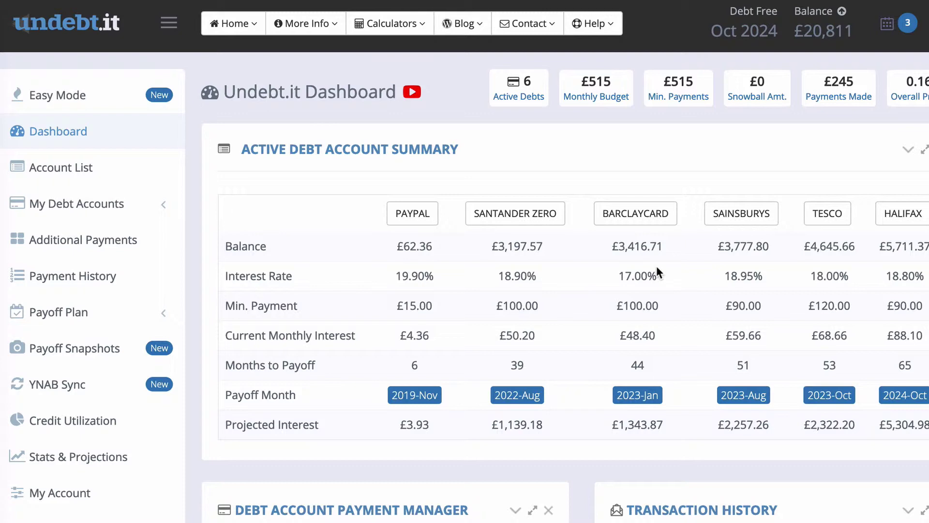
{"action": "left_click", "coordinate": [169, 24]}
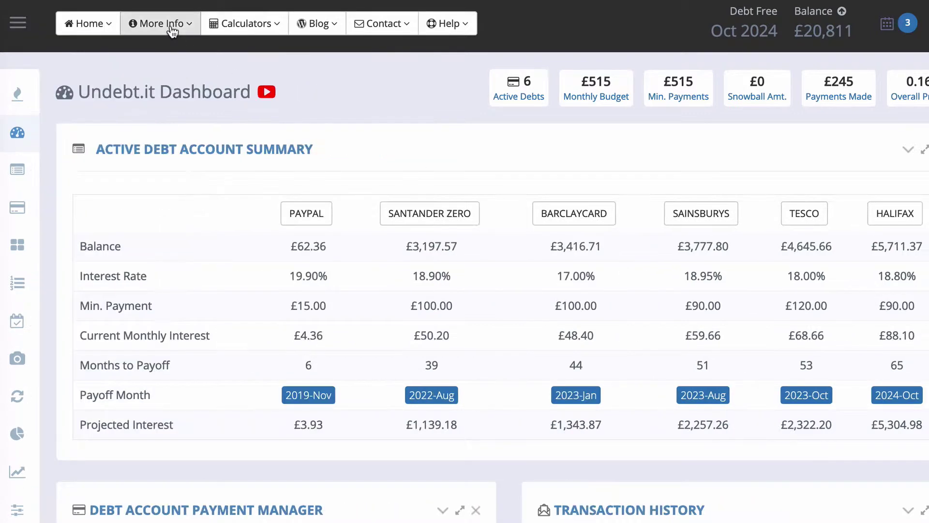
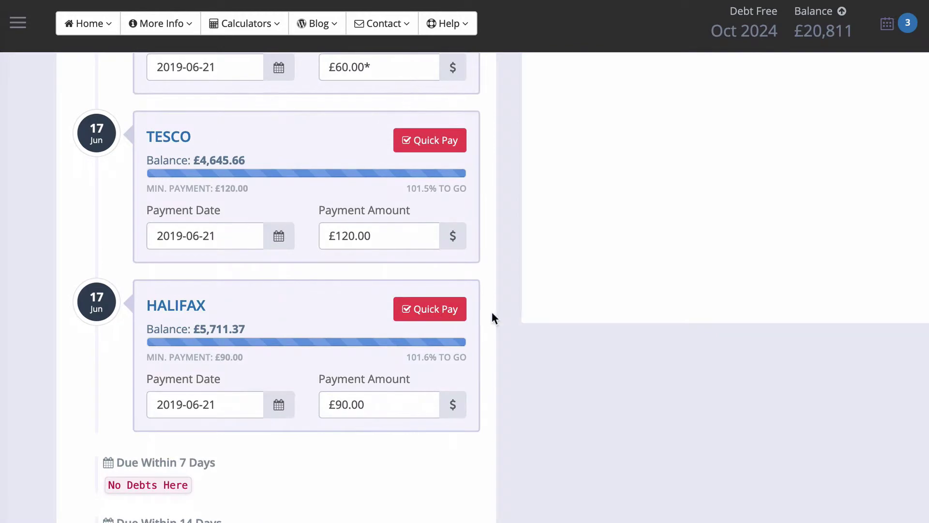
Record a £20 payment to the Santander Zero account with Quick Pay in the Debt Account Payment Manager.
{"action": "scroll", "coordinate": [492, 315], "scroll_direction": "up", "scroll_amount": 7}
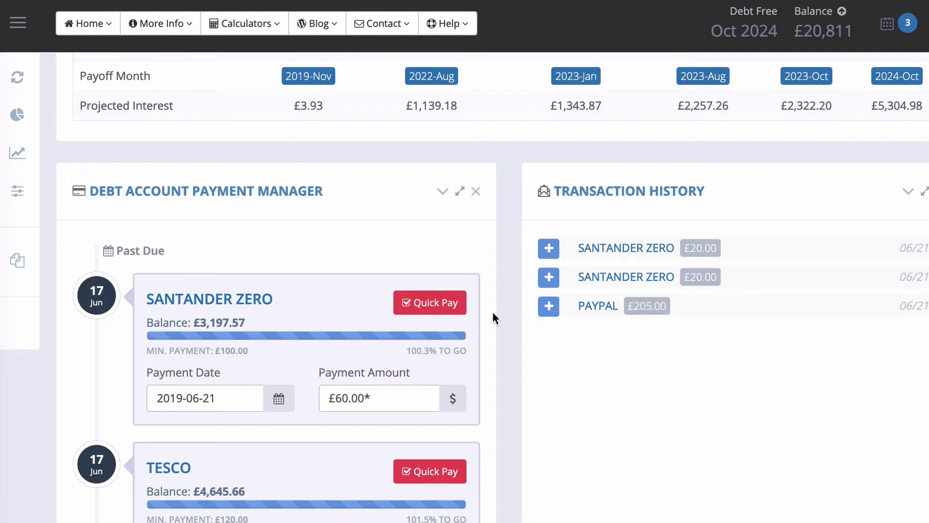
{"action": "scroll", "coordinate": [493, 314], "scroll_direction": "down", "scroll_amount": 2}
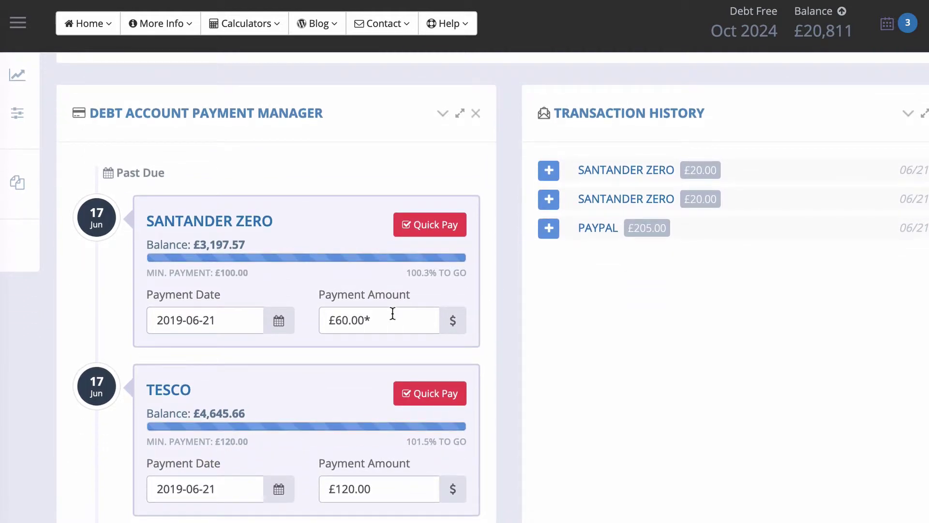
{"action": "left_click_drag", "start_coordinate": [392, 318], "coordinate": [327, 313]}
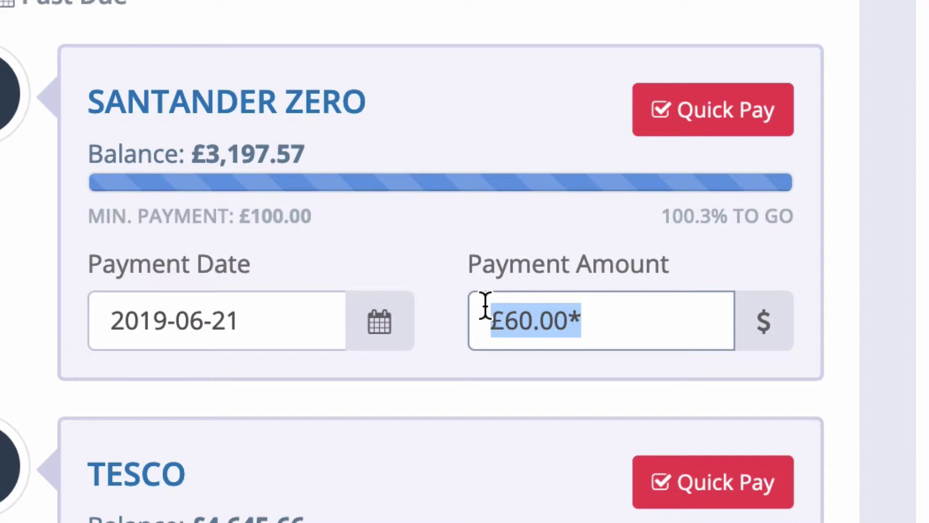
{"action": "type", "text": "20"}
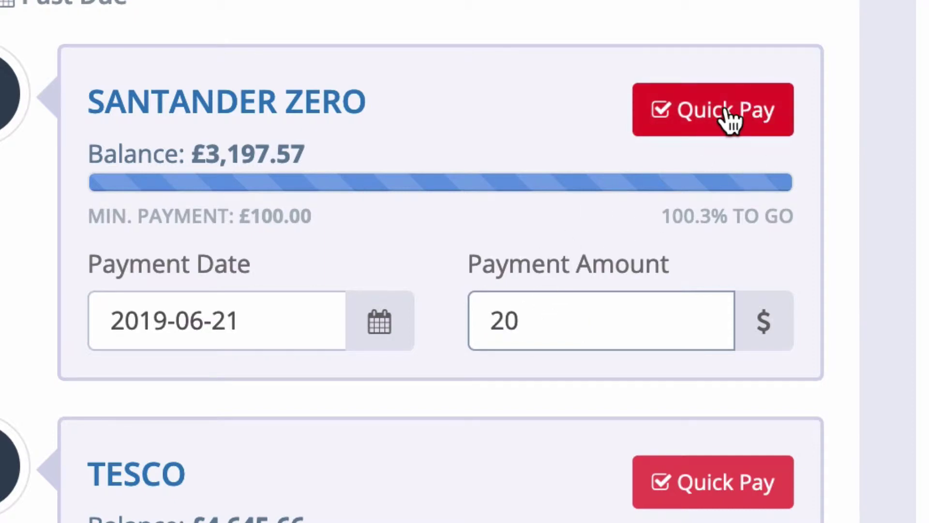
{"action": "left_click", "coordinate": [745, 114]}
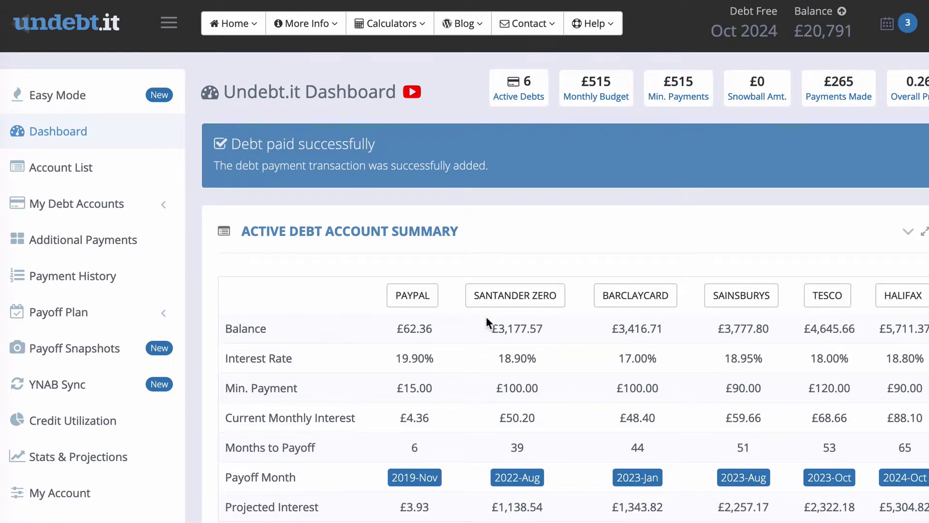
Check the Santander Zero payment in the account summary, Debt Account Payment Manager and Transaction History.
{"action": "scroll", "coordinate": [486, 316], "scroll_direction": "down", "scroll_amount": 1}
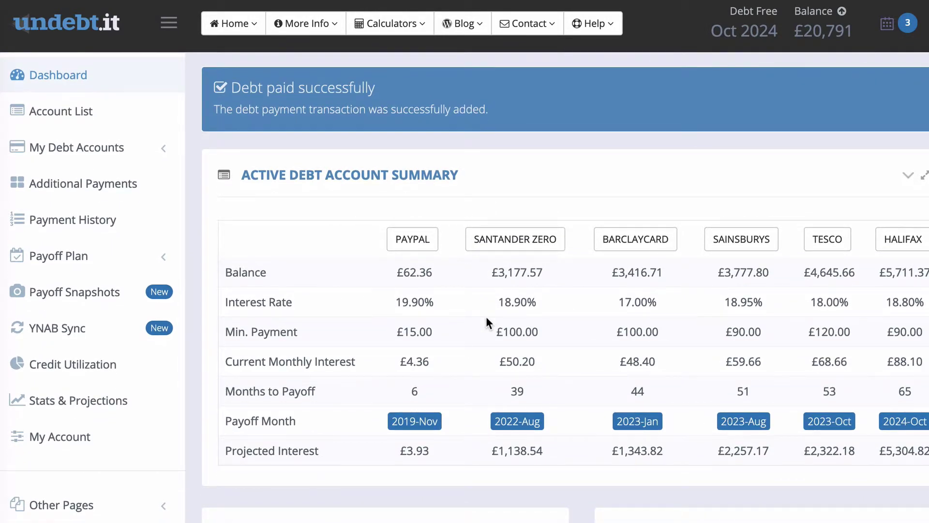
{"action": "scroll", "coordinate": [486, 315], "scroll_direction": "down", "scroll_amount": 1}
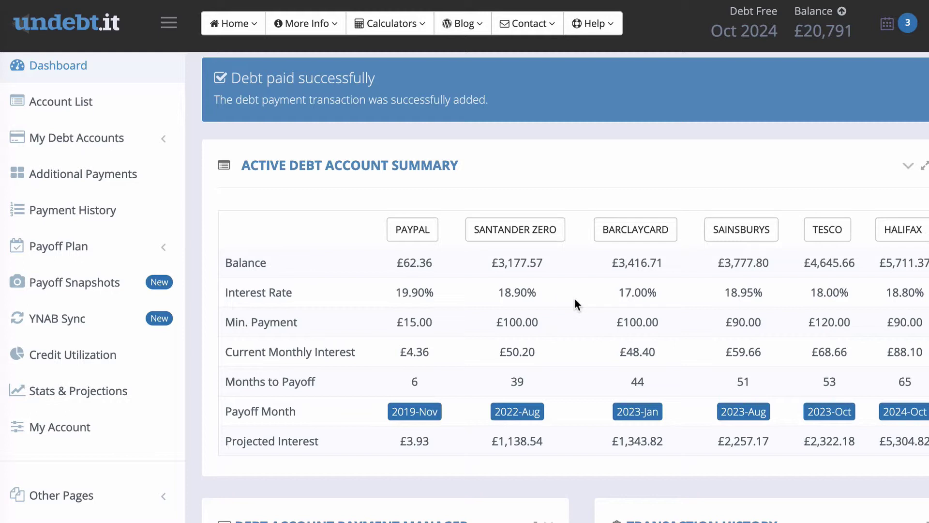
{"action": "scroll", "coordinate": [574, 299], "scroll_direction": "down", "scroll_amount": 1}
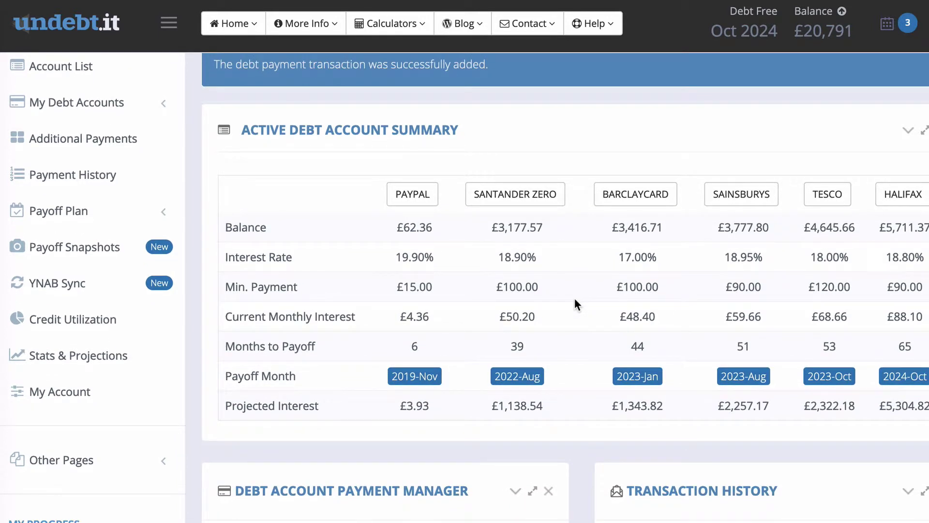
{"action": "scroll", "coordinate": [575, 304], "scroll_direction": "down", "scroll_amount": 4}
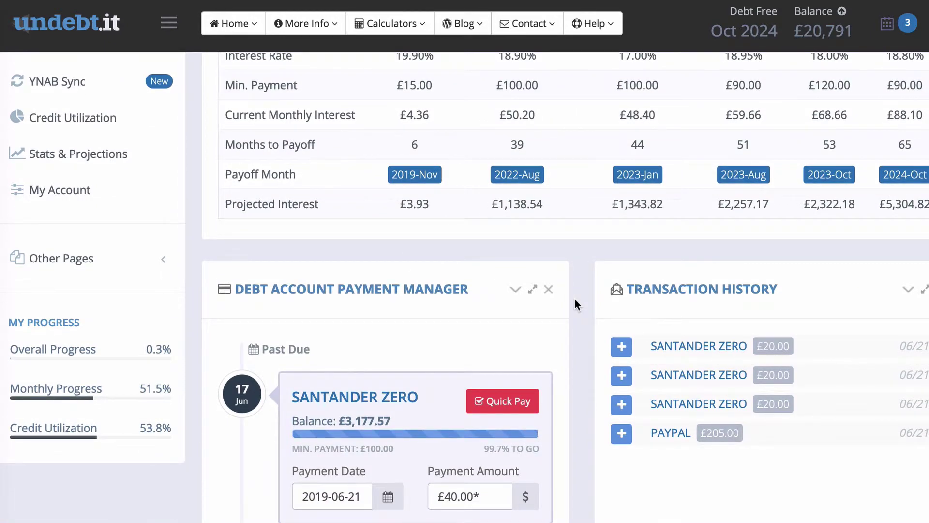
{"action": "scroll", "coordinate": [574, 304], "scroll_direction": "down", "scroll_amount": 3}
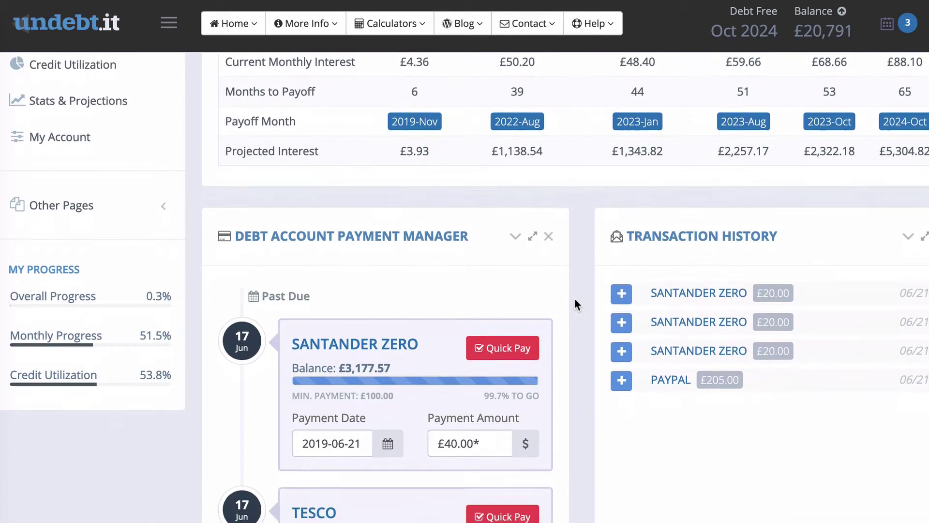
{"action": "scroll", "coordinate": [576, 320], "scroll_direction": "down", "scroll_amount": 1}
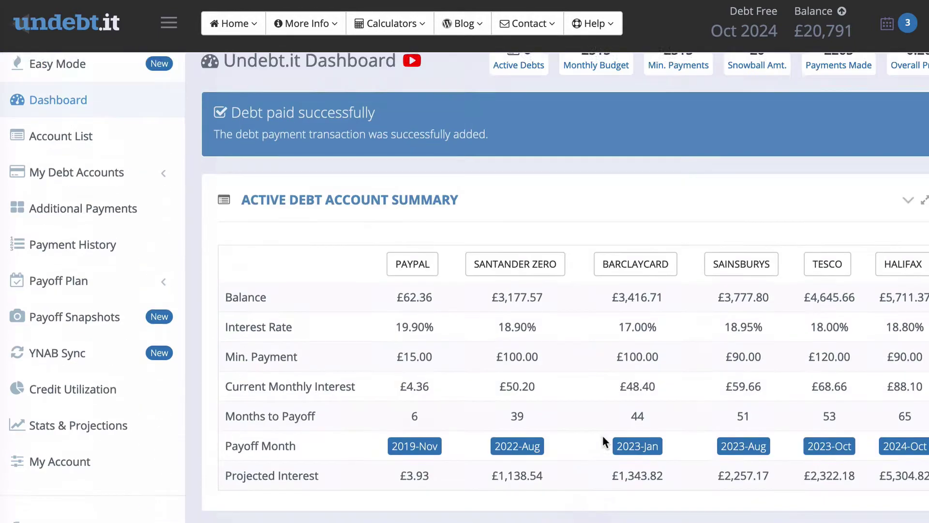
Open the Compare Methods page of the payoff plan to compare the debt payoff methods.
{"action": "scroll", "coordinate": [220, 310], "scroll_direction": "down", "scroll_amount": 1}
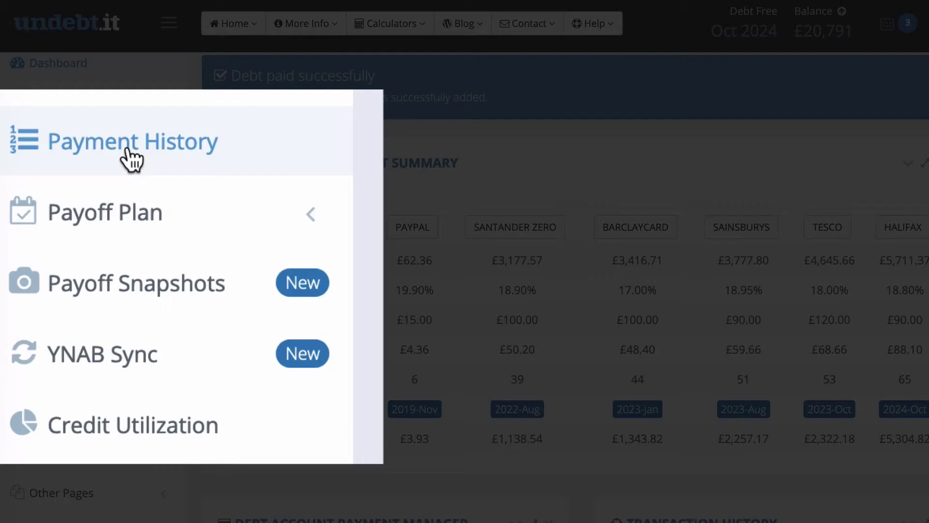
{"action": "left_click", "coordinate": [73, 245]}
{"action": "scroll", "coordinate": [131, 218], "scroll_direction": "down", "scroll_amount": 1}
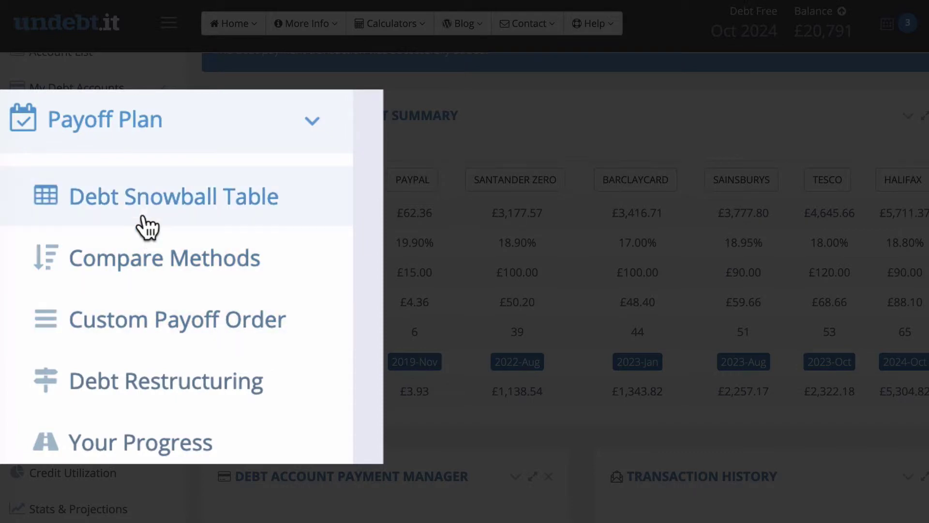
{"action": "left_click", "coordinate": [132, 269]}
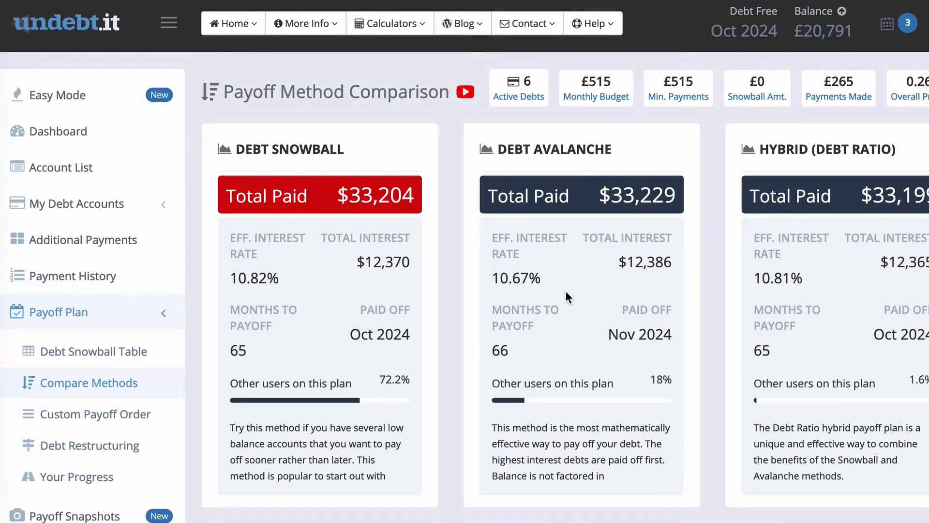
Examine the total paid, interest, months to payoff and user share of every method on the Payoff Method Comparison page.
{"action": "scroll", "coordinate": [566, 292], "scroll_direction": "down", "scroll_amount": 1}
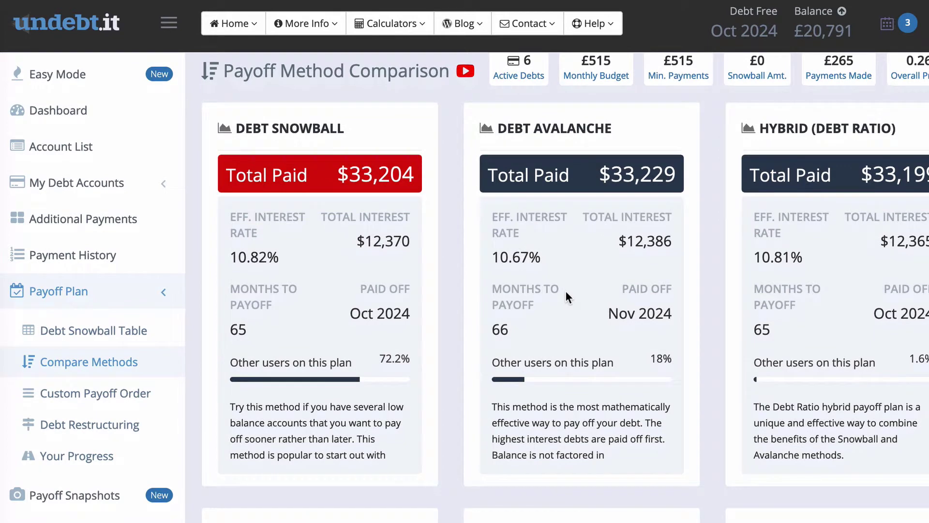
{"action": "scroll", "coordinate": [565, 290], "scroll_direction": "down", "scroll_amount": 1}
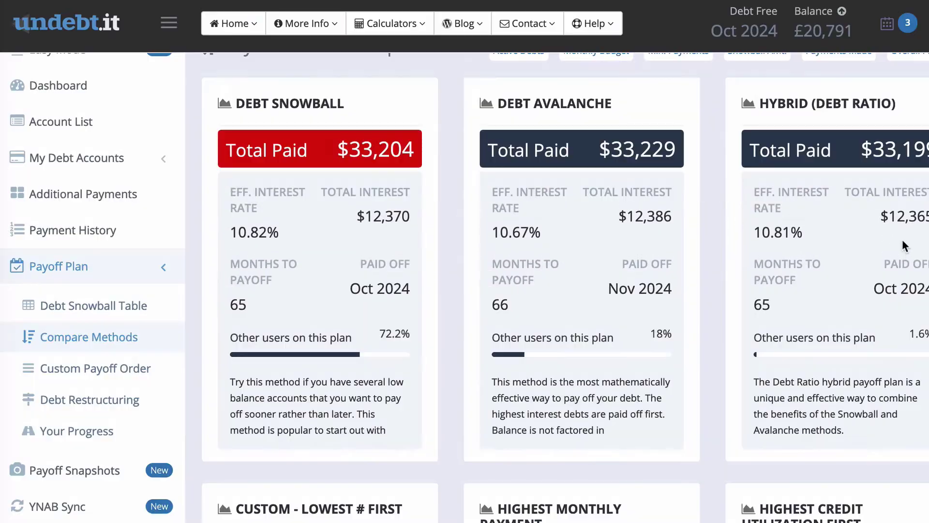
{"action": "scroll", "coordinate": [663, 270], "scroll_direction": "up", "scroll_amount": 1}
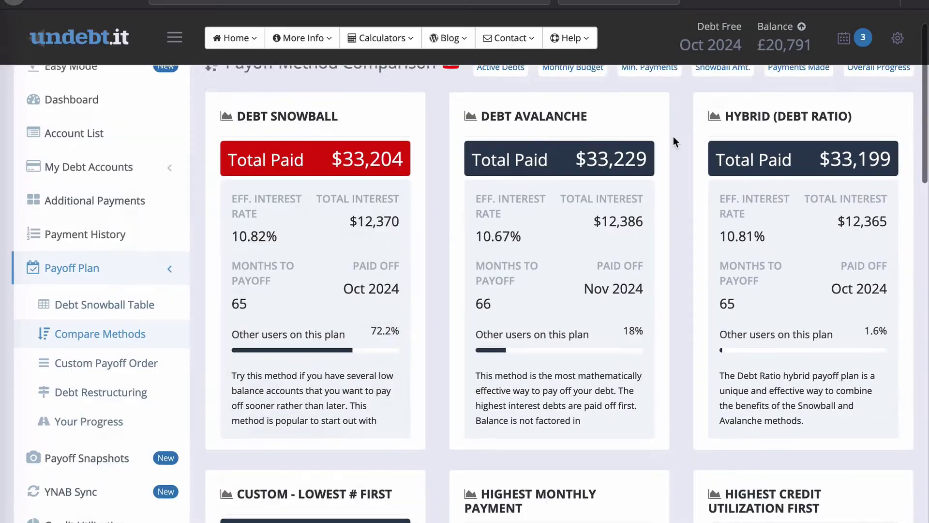
{"action": "scroll", "coordinate": [673, 139], "scroll_direction": "down", "scroll_amount": 2}
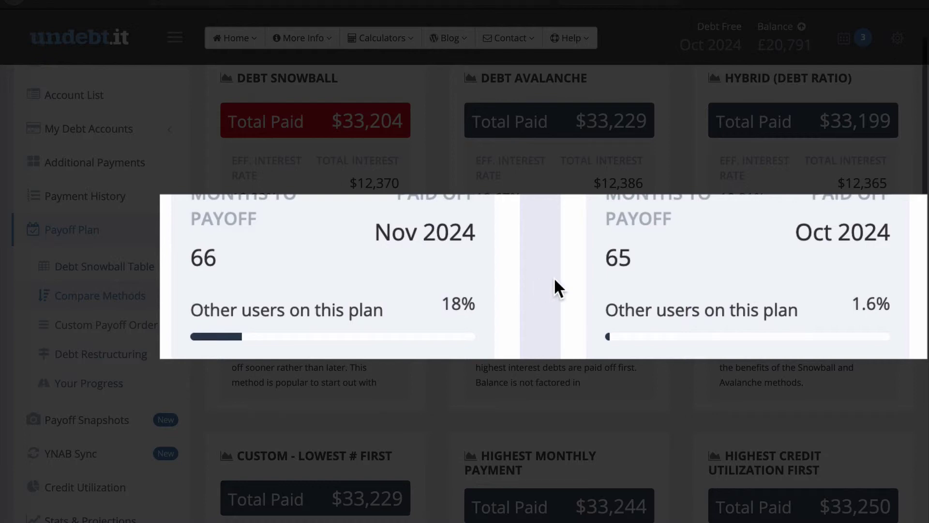
{"action": "scroll", "coordinate": [689, 281], "scroll_direction": "down", "scroll_amount": 6}
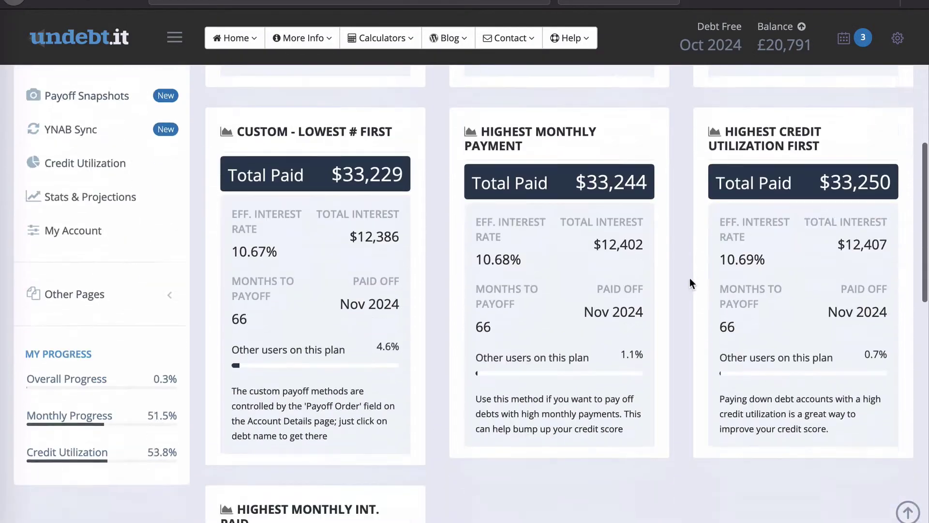
{"action": "scroll", "coordinate": [690, 283], "scroll_direction": "down", "scroll_amount": 5}
{"action": "scroll", "coordinate": [690, 284], "scroll_direction": "up", "scroll_amount": 10}
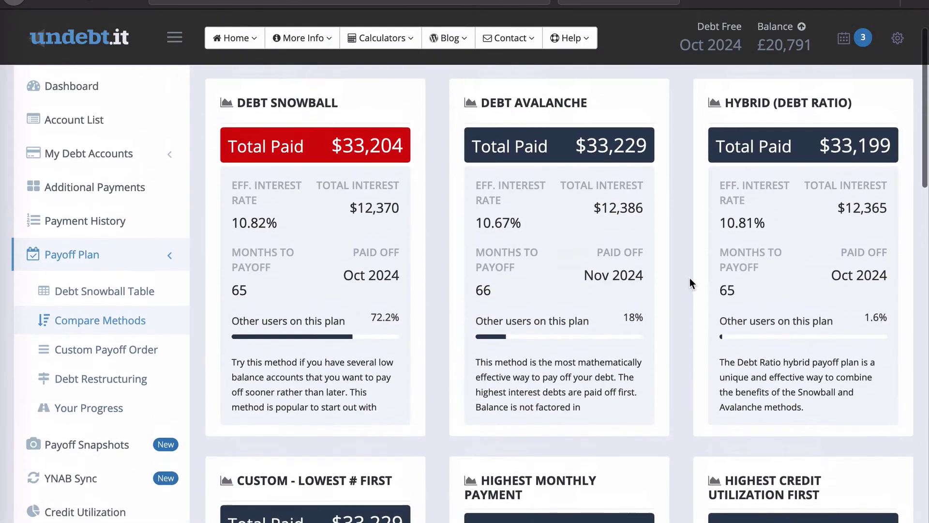
{"action": "scroll", "coordinate": [690, 278], "scroll_direction": "up", "scroll_amount": 1}
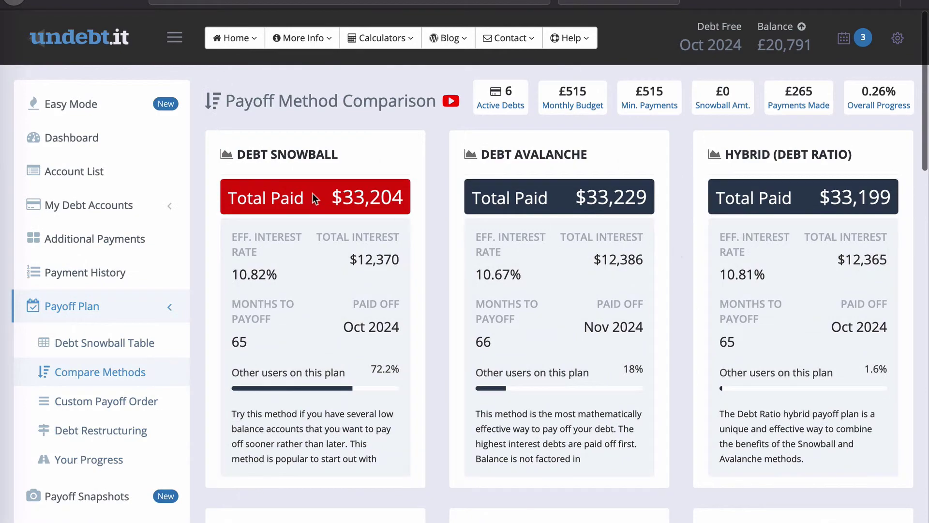
Change the debt payoff plan in Easy Mode to Hybrid (Debt Ratio) and review its month-by-month payment table.
{"action": "left_click", "coordinate": [70, 107]}
{"action": "scroll", "coordinate": [463, 254], "scroll_direction": "down", "scroll_amount": 10}
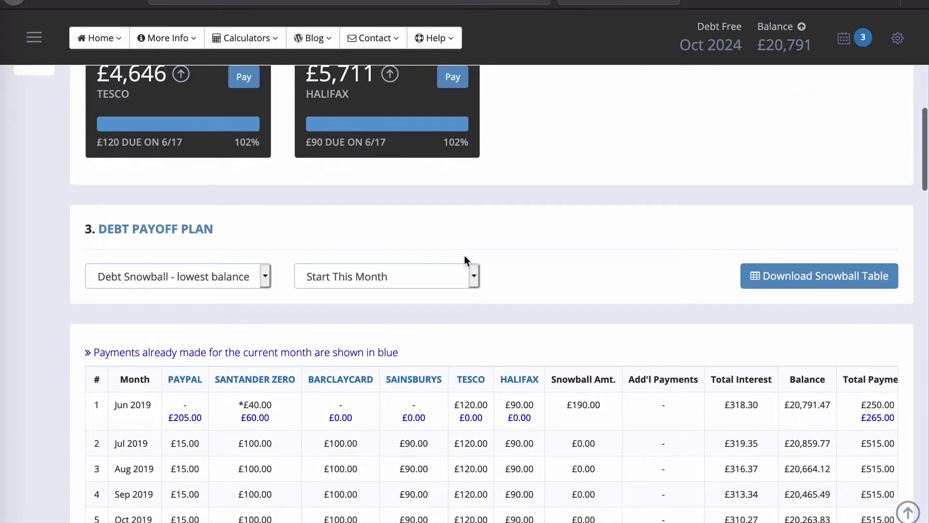
{"action": "scroll", "coordinate": [464, 259], "scroll_direction": "down", "scroll_amount": 1}
{"action": "left_click", "coordinate": [264, 214]}
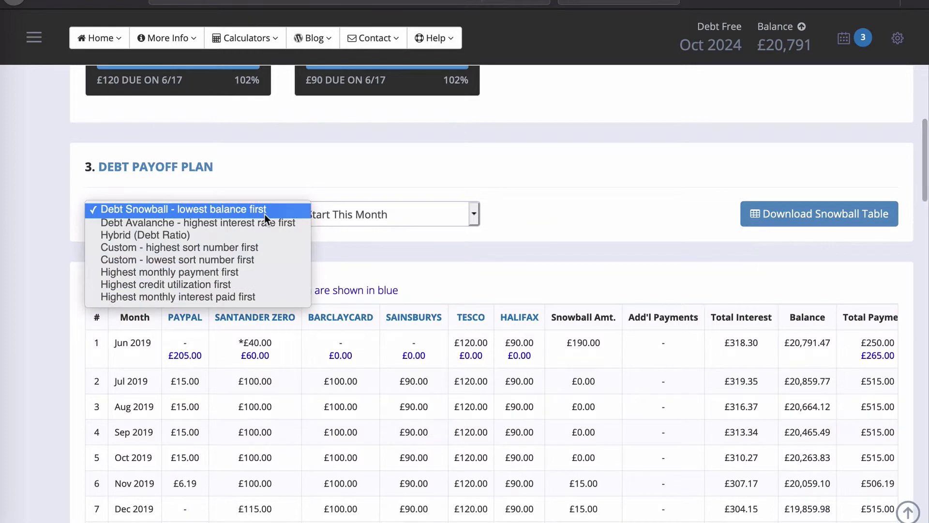
{"action": "left_click", "coordinate": [237, 234]}
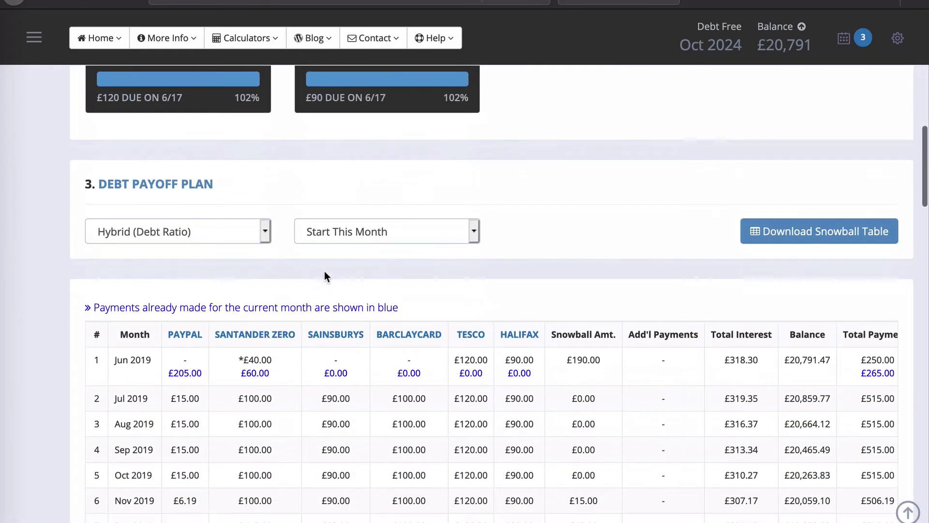
{"action": "scroll", "coordinate": [324, 275], "scroll_direction": "down", "scroll_amount": 13}
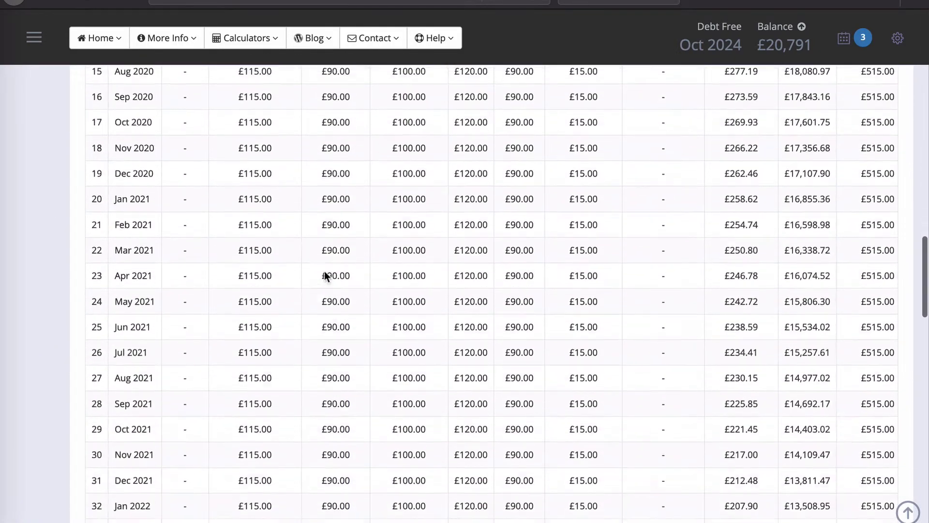
{"action": "scroll", "coordinate": [325, 274], "scroll_direction": "down", "scroll_amount": 20}
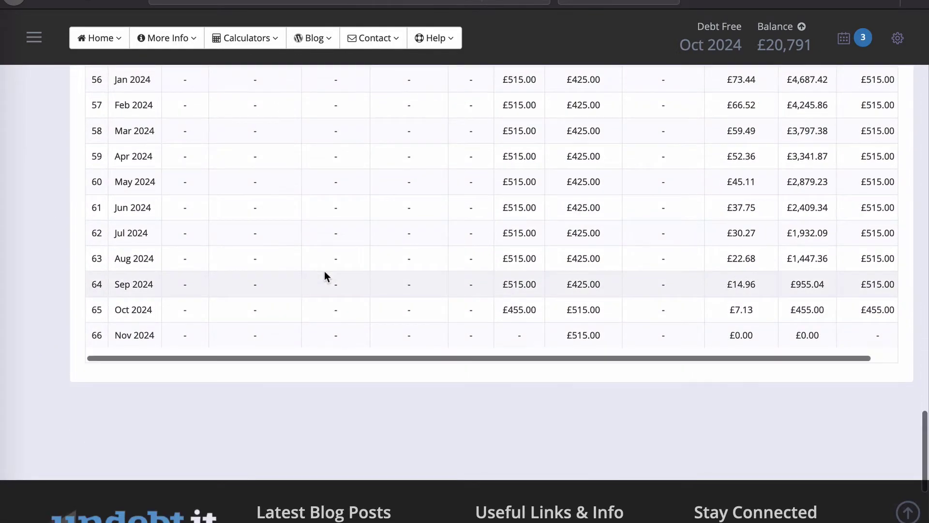
{"action": "scroll", "coordinate": [324, 275], "scroll_direction": "up", "scroll_amount": 20}
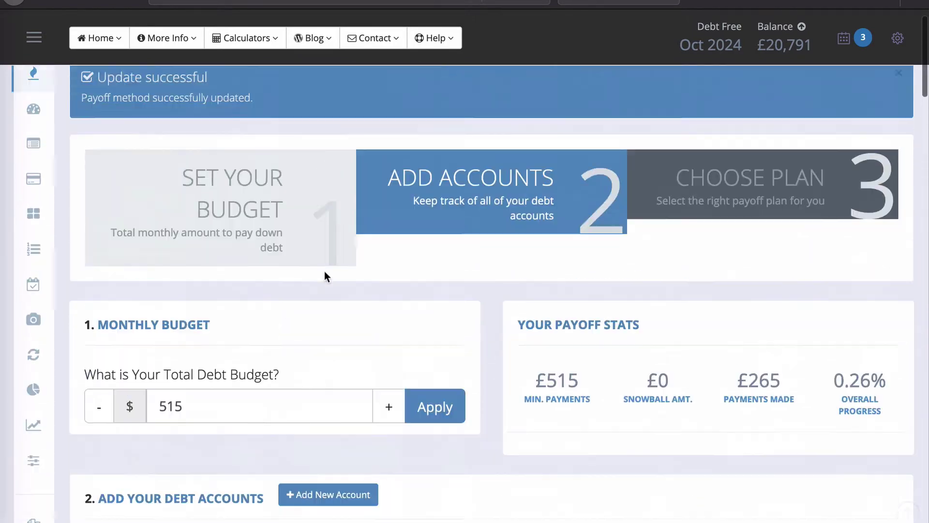
{"action": "scroll", "coordinate": [324, 275], "scroll_direction": "up", "scroll_amount": 1}
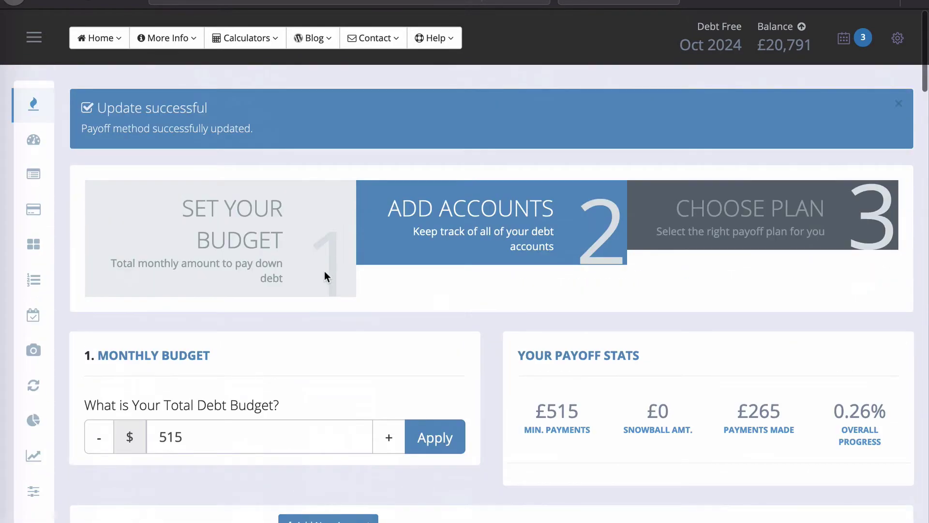
Expand the navigation sidebar and open the Stats & Projections page.
{"action": "left_click", "coordinate": [35, 40]}
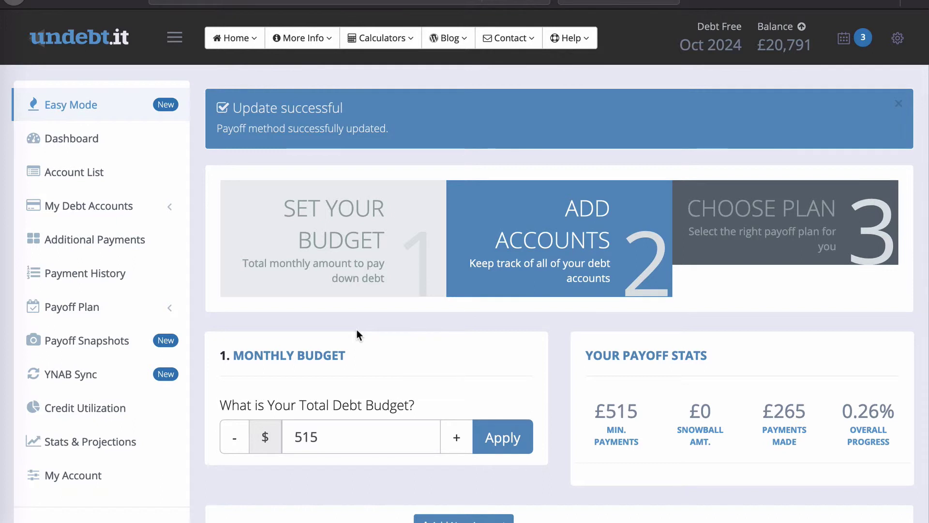
{"action": "scroll", "coordinate": [356, 329], "scroll_direction": "down", "scroll_amount": 1}
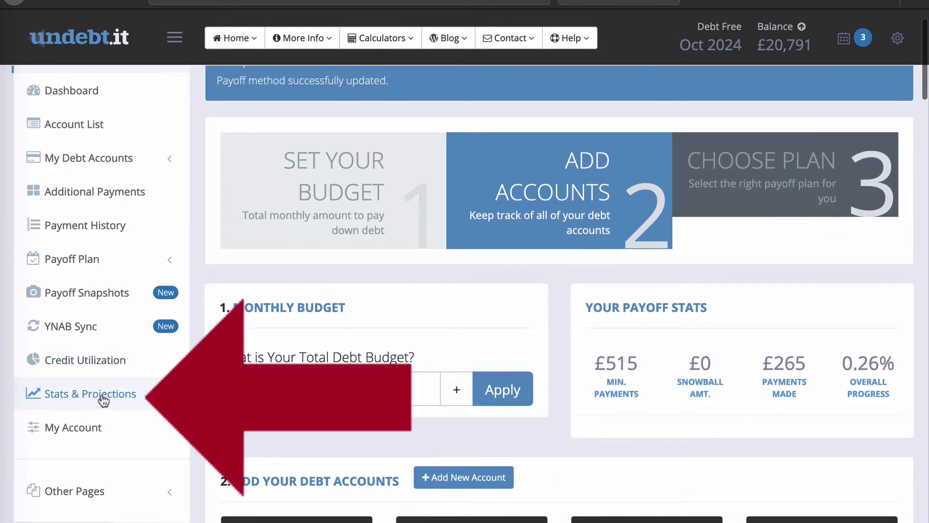
{"action": "left_click", "coordinate": [122, 395]}
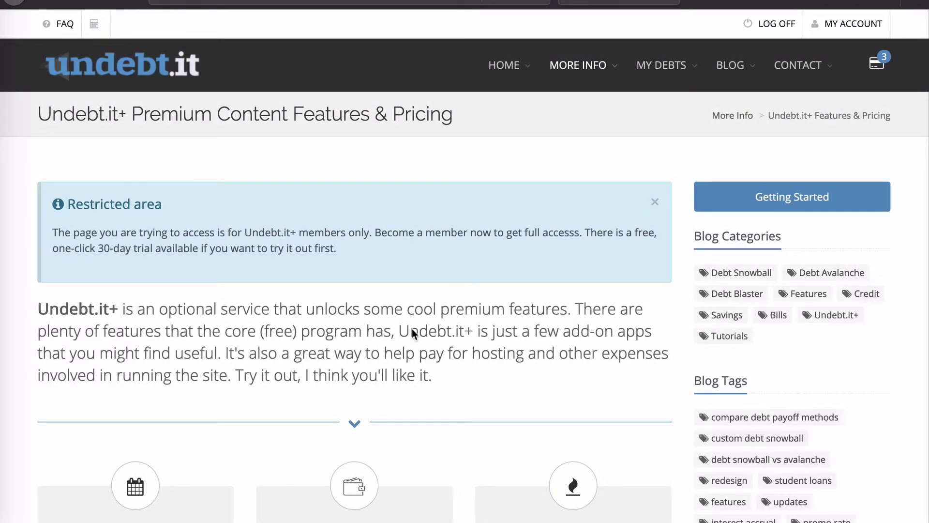
Examine the Undebt.it+ yearly price and the premium features listed in the Feature Comparison table.
{"action": "scroll", "coordinate": [500, 329], "scroll_direction": "down", "scroll_amount": 5}
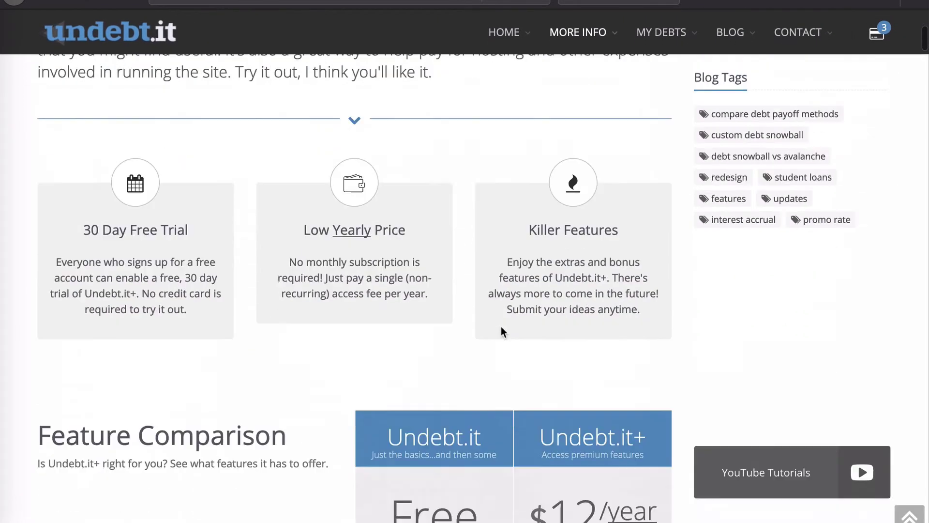
{"action": "scroll", "coordinate": [501, 326], "scroll_direction": "down", "scroll_amount": 3}
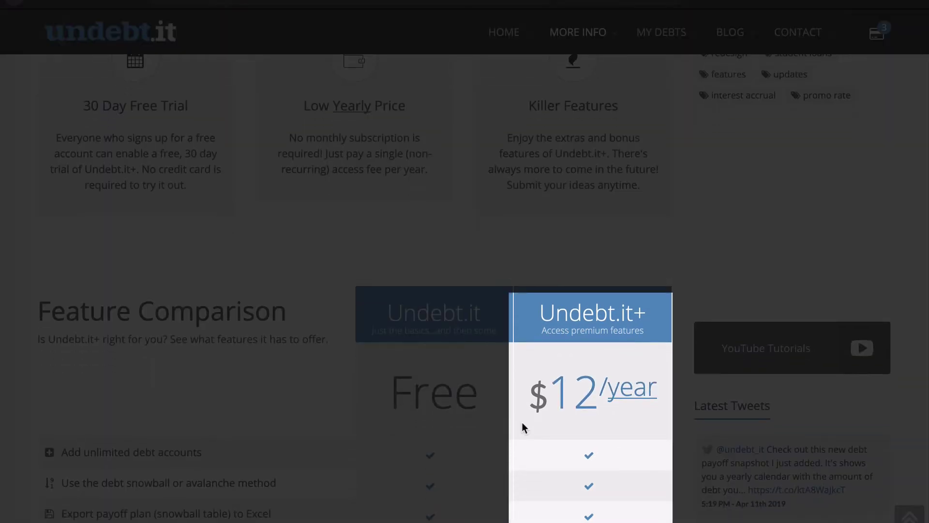
{"action": "scroll", "coordinate": [521, 426], "scroll_direction": "up", "scroll_amount": 10}
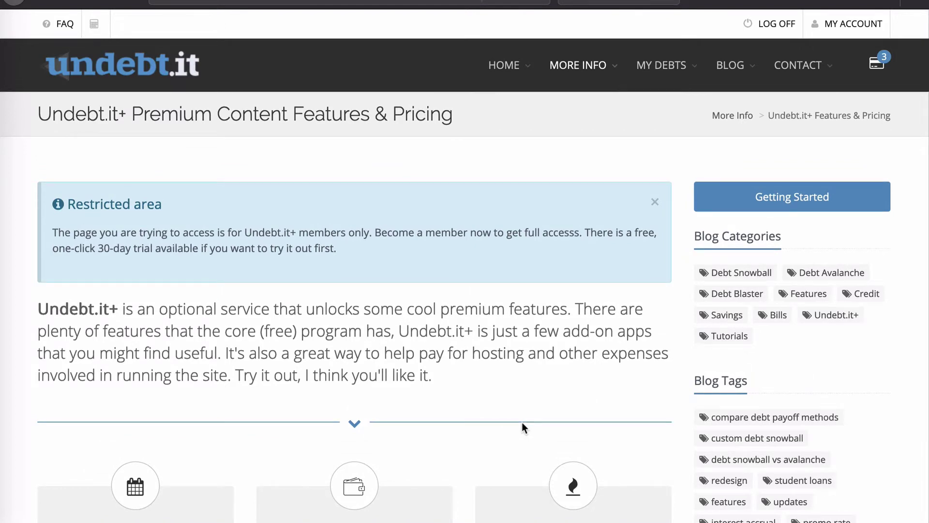
{"action": "scroll", "coordinate": [522, 426], "scroll_direction": "down", "scroll_amount": 5}
{"action": "scroll", "coordinate": [523, 427], "scroll_direction": "down", "scroll_amount": 7}
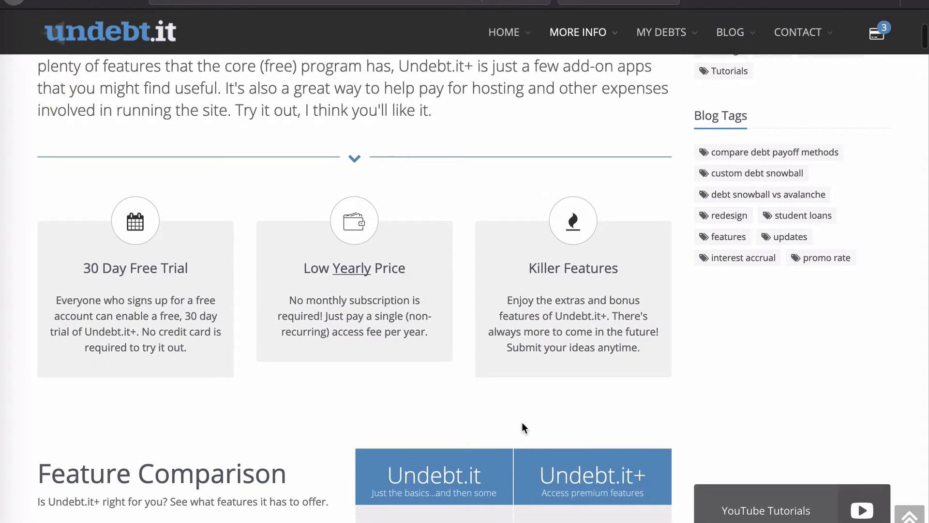
{"action": "scroll", "coordinate": [522, 422], "scroll_direction": "down", "scroll_amount": 5}
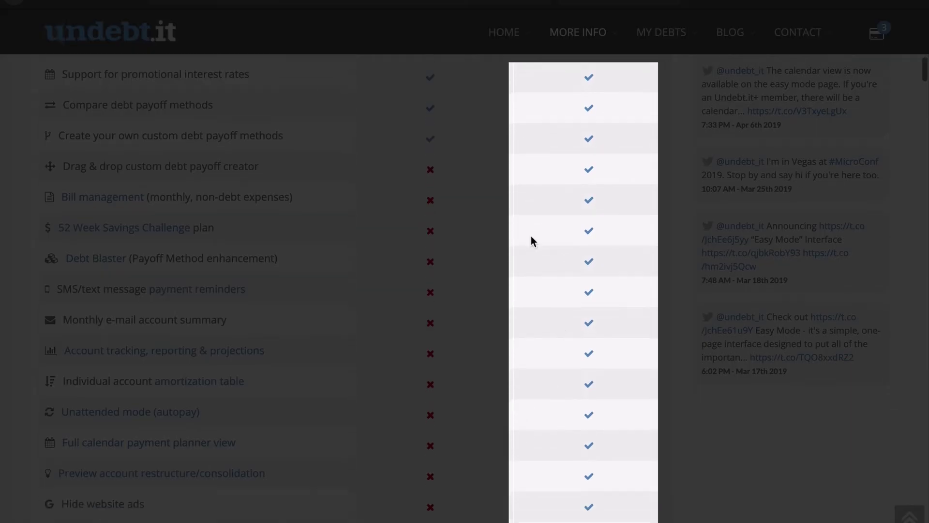
{"action": "scroll", "coordinate": [531, 241], "scroll_direction": "down", "scroll_amount": 2}
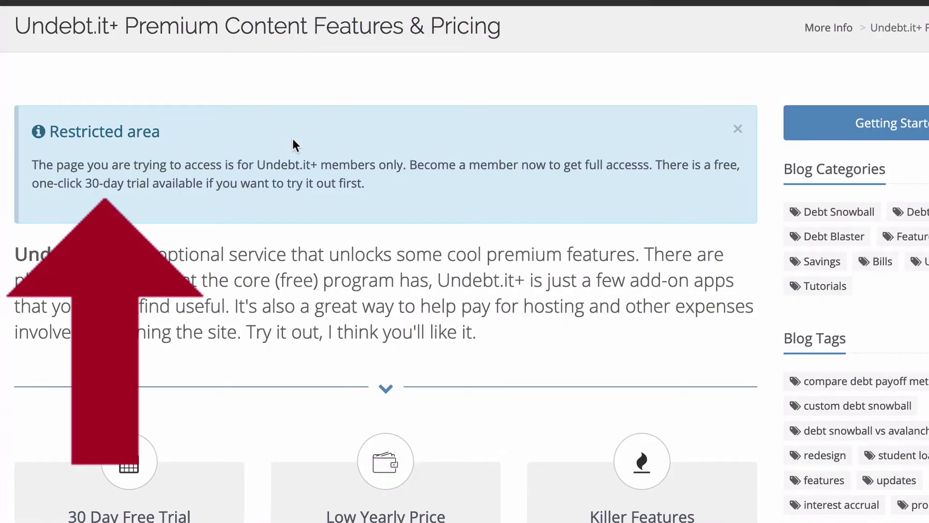
Review the 30-day free trial offer and compare which features the free Undebt.it plan lacks against Undebt.it+.
{"action": "scroll", "coordinate": [292, 139], "scroll_direction": "down", "scroll_amount": 5}
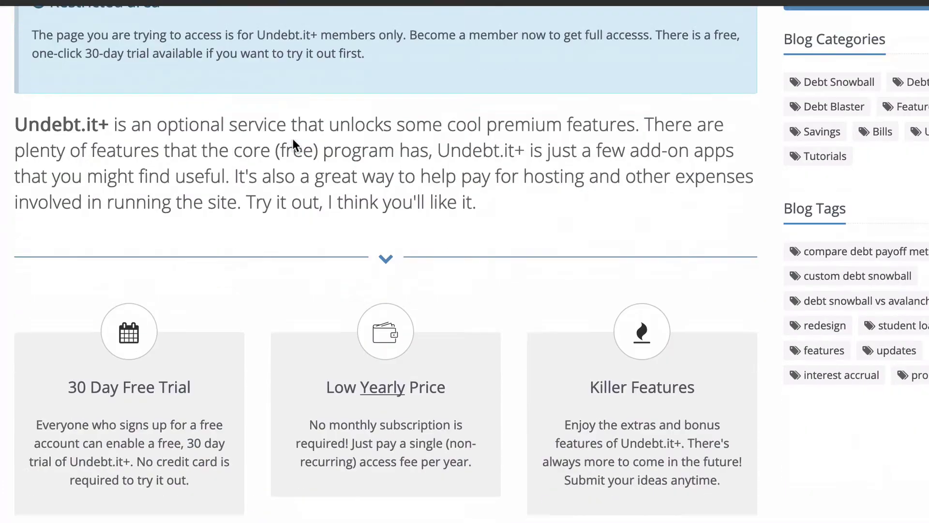
{"action": "scroll", "coordinate": [324, 266], "scroll_direction": "down", "scroll_amount": 6}
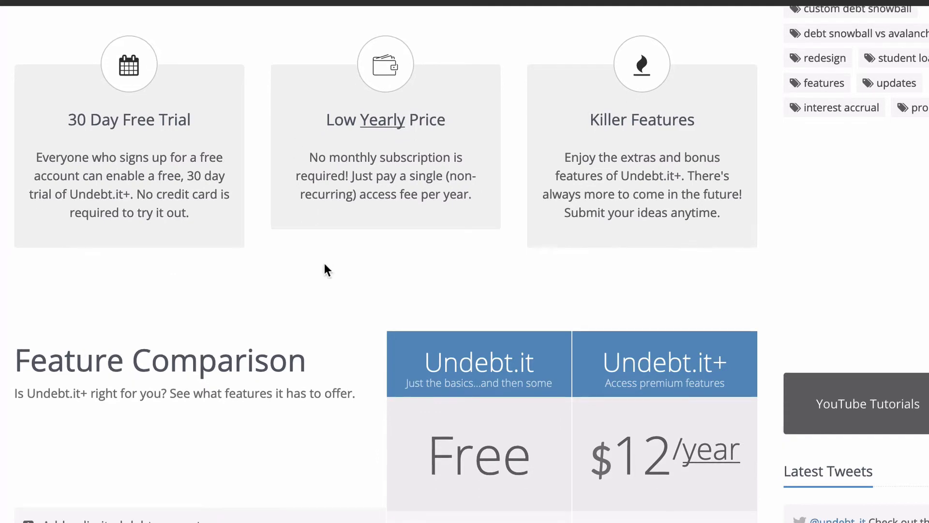
{"action": "scroll", "coordinate": [324, 264], "scroll_direction": "down", "scroll_amount": 1}
{"action": "scroll", "coordinate": [325, 264], "scroll_direction": "up", "scroll_amount": 3}
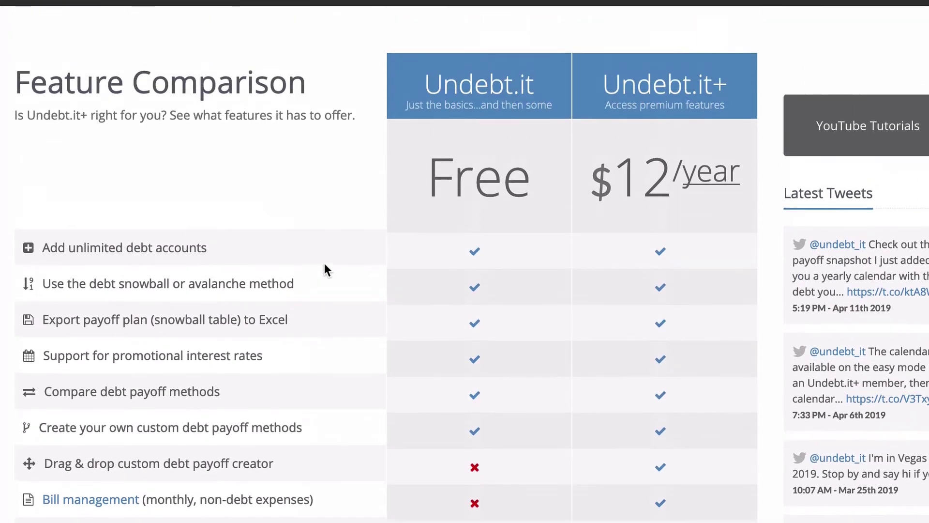
{"action": "scroll", "coordinate": [324, 264], "scroll_direction": "down", "scroll_amount": 1}
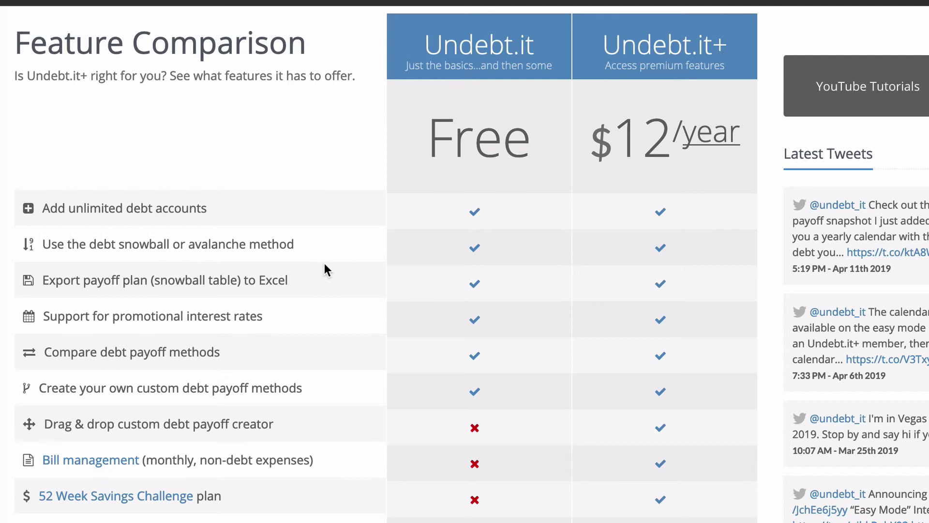
{"action": "scroll", "coordinate": [332, 275], "scroll_direction": "down", "scroll_amount": 2}
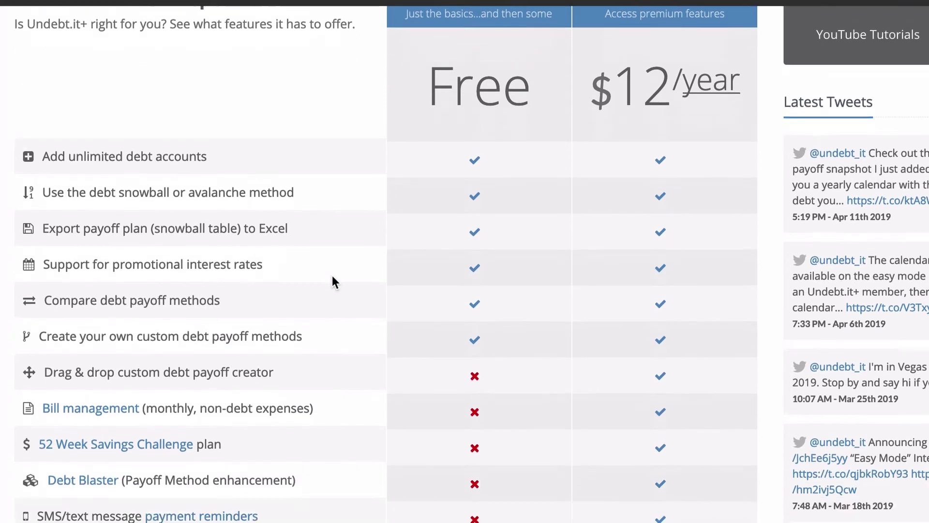
{"action": "scroll", "coordinate": [404, 314], "scroll_direction": "down", "scroll_amount": 1}
{"action": "scroll", "coordinate": [404, 314], "scroll_direction": "down", "scroll_amount": 1}
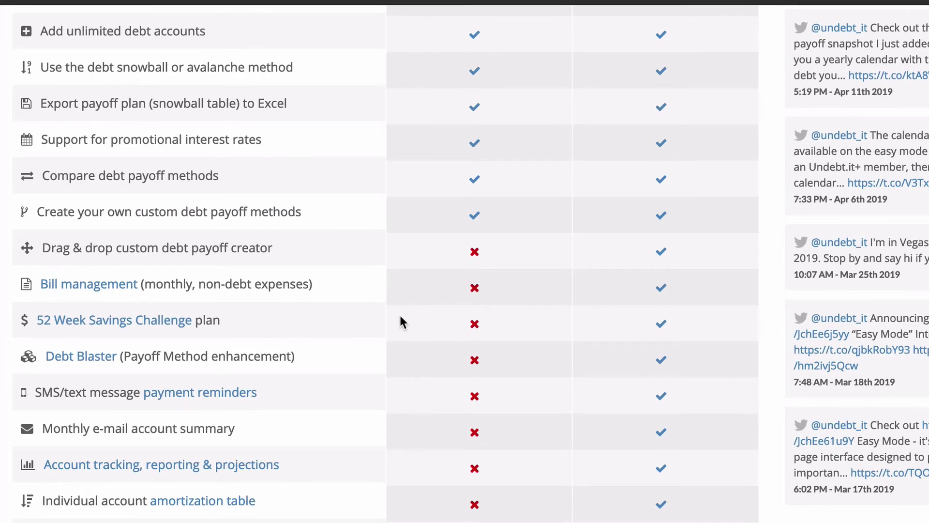
{"action": "scroll", "coordinate": [400, 317], "scroll_direction": "up", "scroll_amount": 10}
{"action": "scroll", "coordinate": [399, 313], "scroll_direction": "up", "scroll_amount": 4}
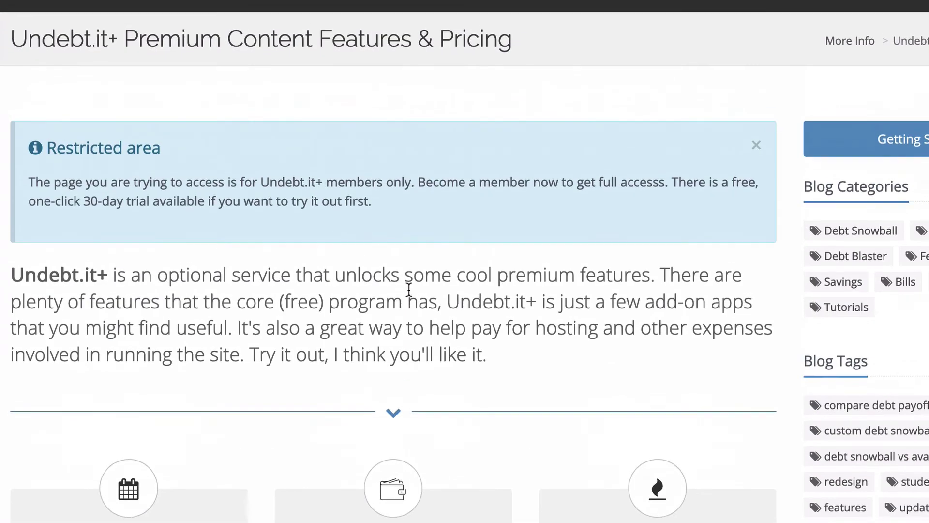